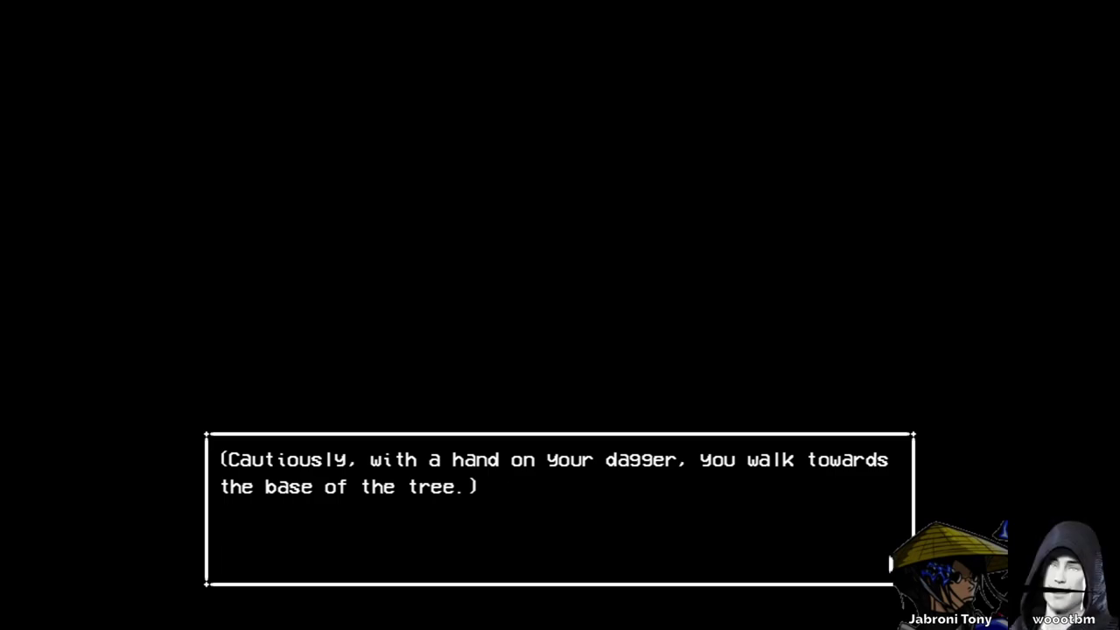
# - Advance the dialogue at the base of the tree to its end and quit the game from the title screen
pyautogui.press('z')
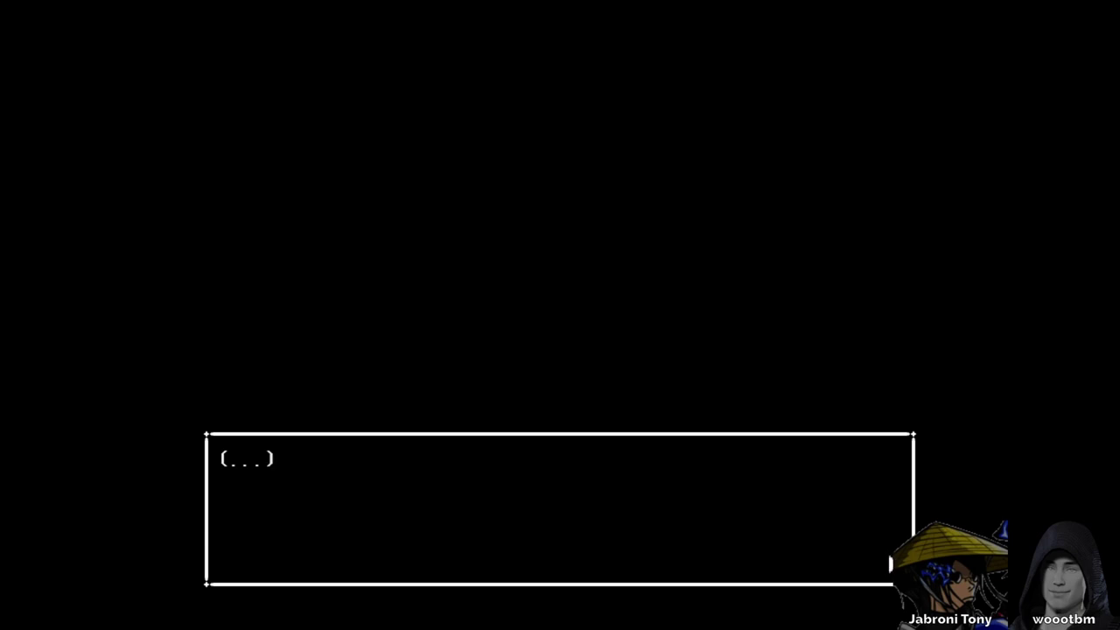
pyautogui.press('z')
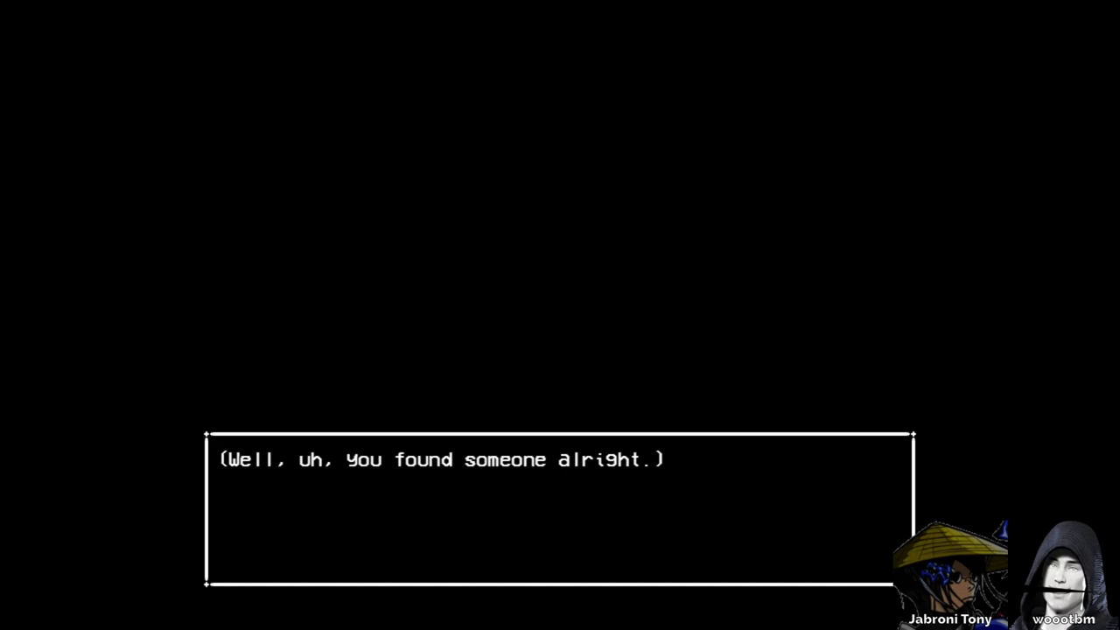
pyautogui.press('z')
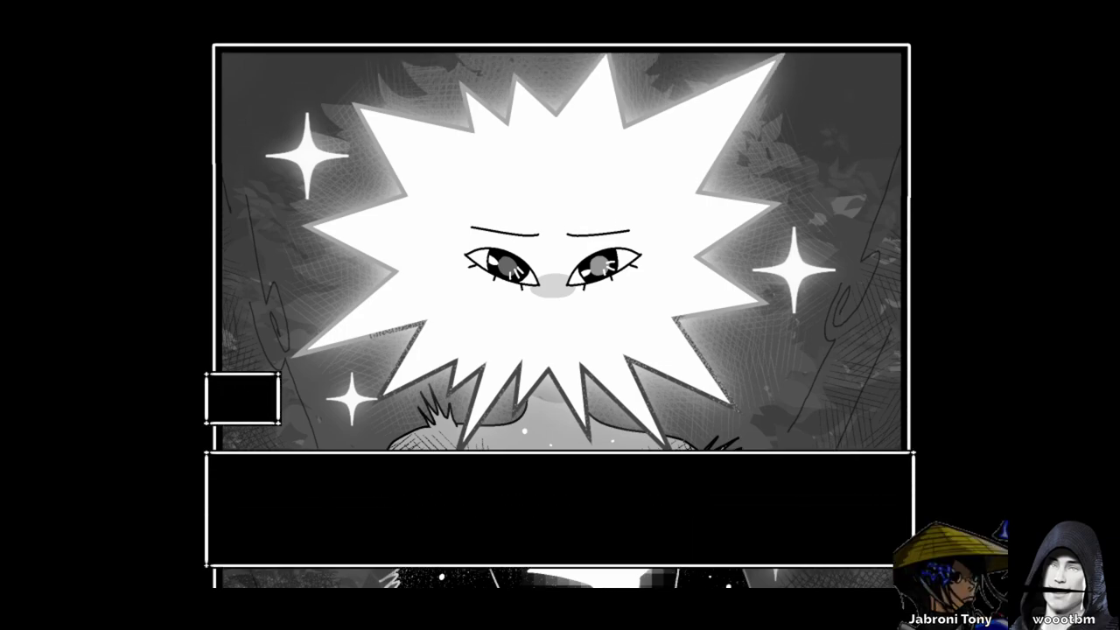
pyautogui.press('Return')
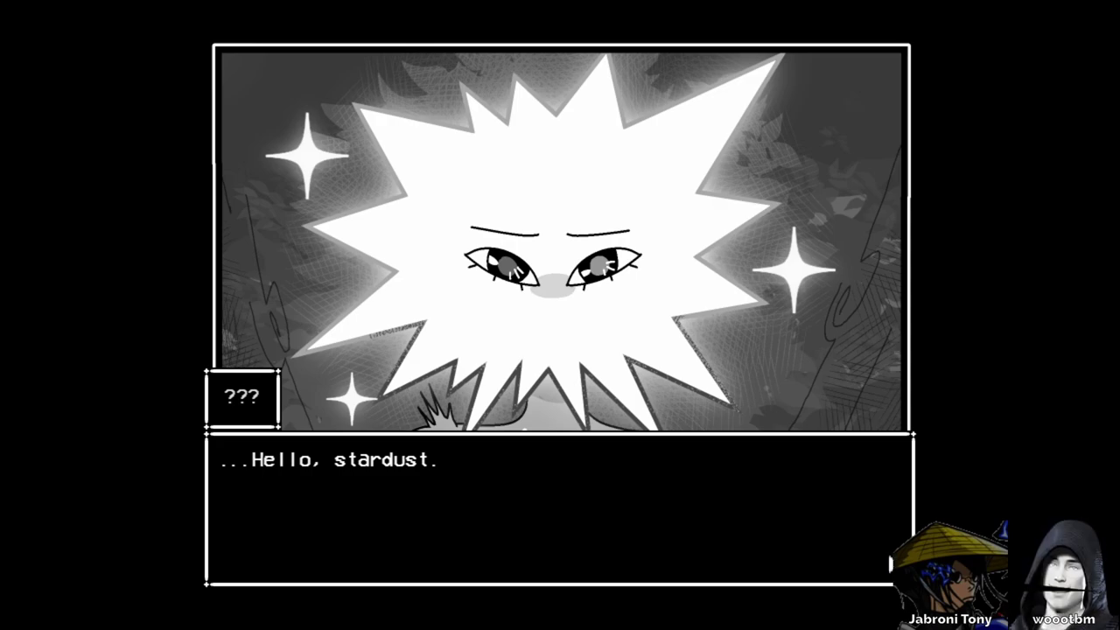
pyautogui.press('Return')
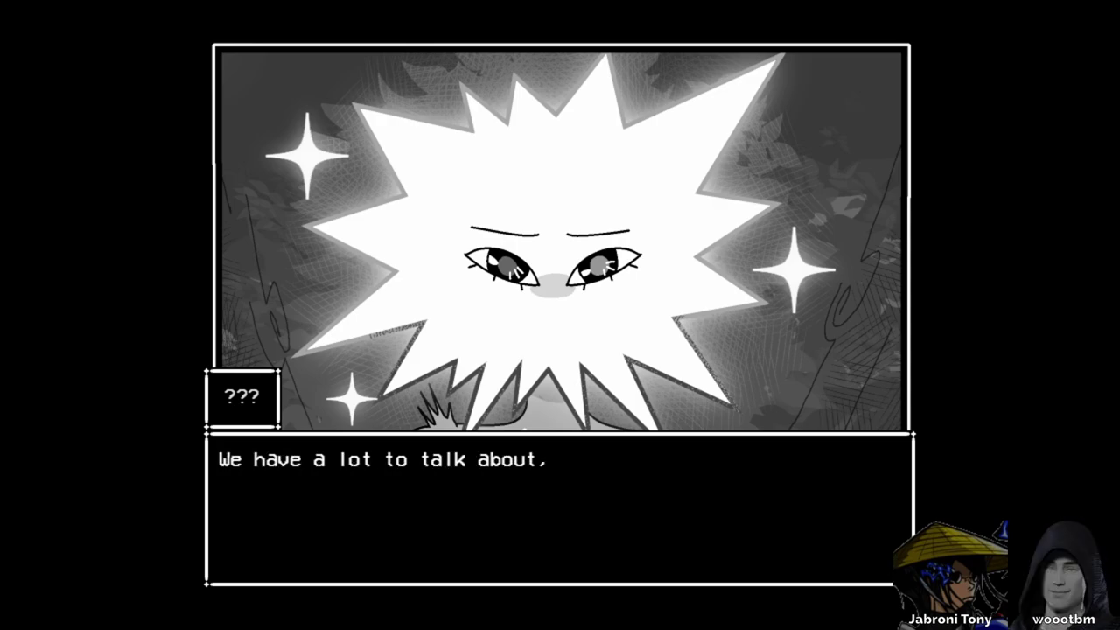
pyautogui.press('Return')
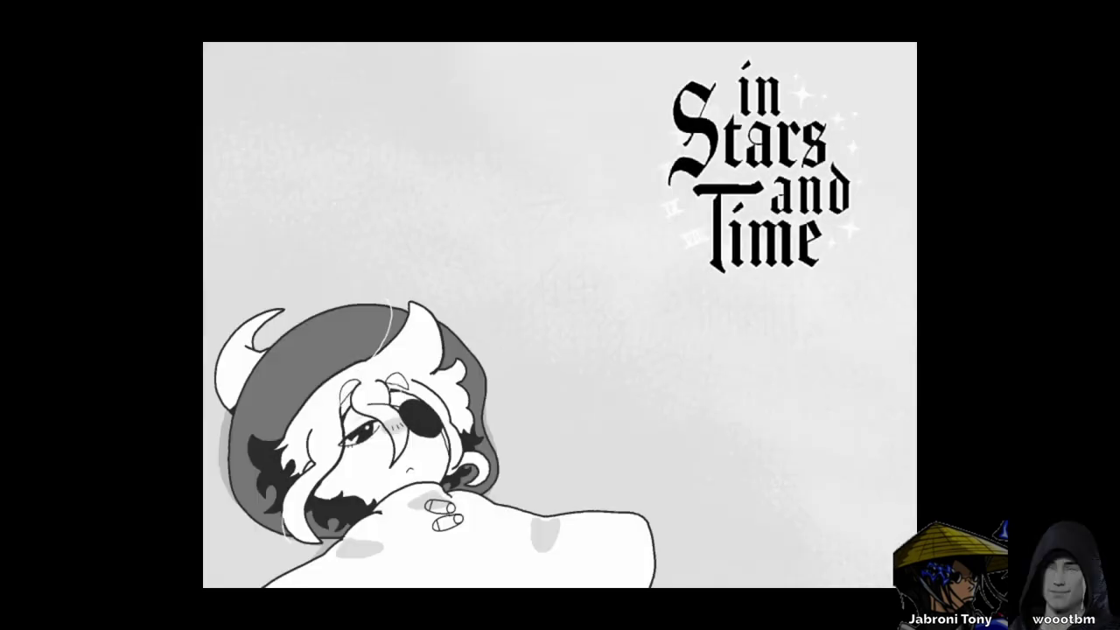
pyautogui.press('Up')
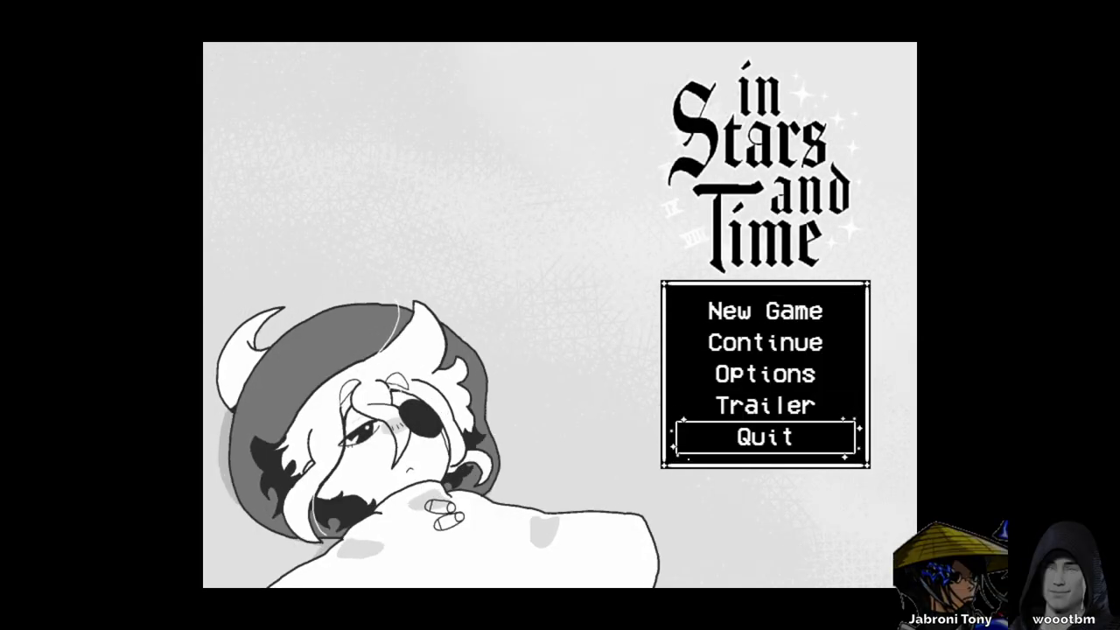
pyautogui.press('Return')
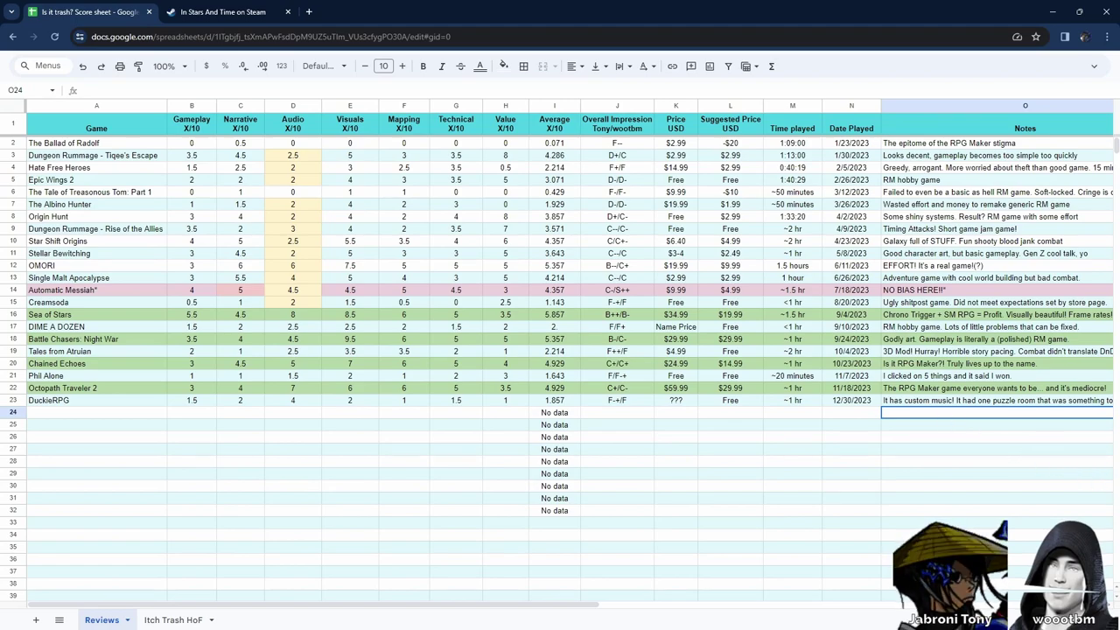
# - Enter 2/5/2024 as the date played in row 24 of the Reviews sheet
pyautogui.click(871, 410)
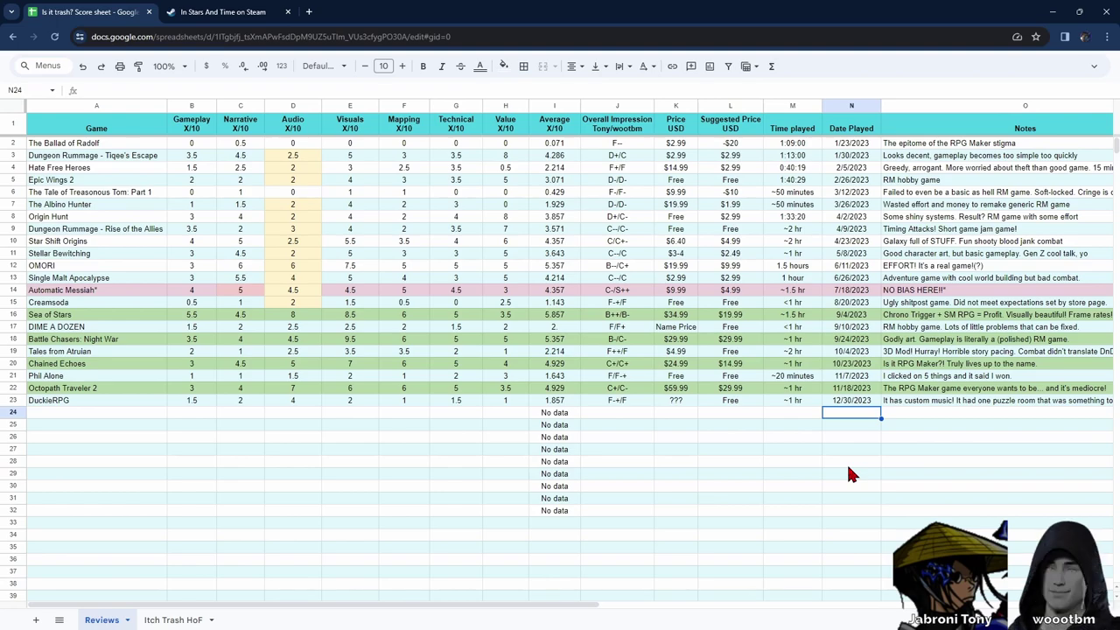
pyautogui.press('Left')
pyautogui.press('Right')
pyautogui.write('2/')
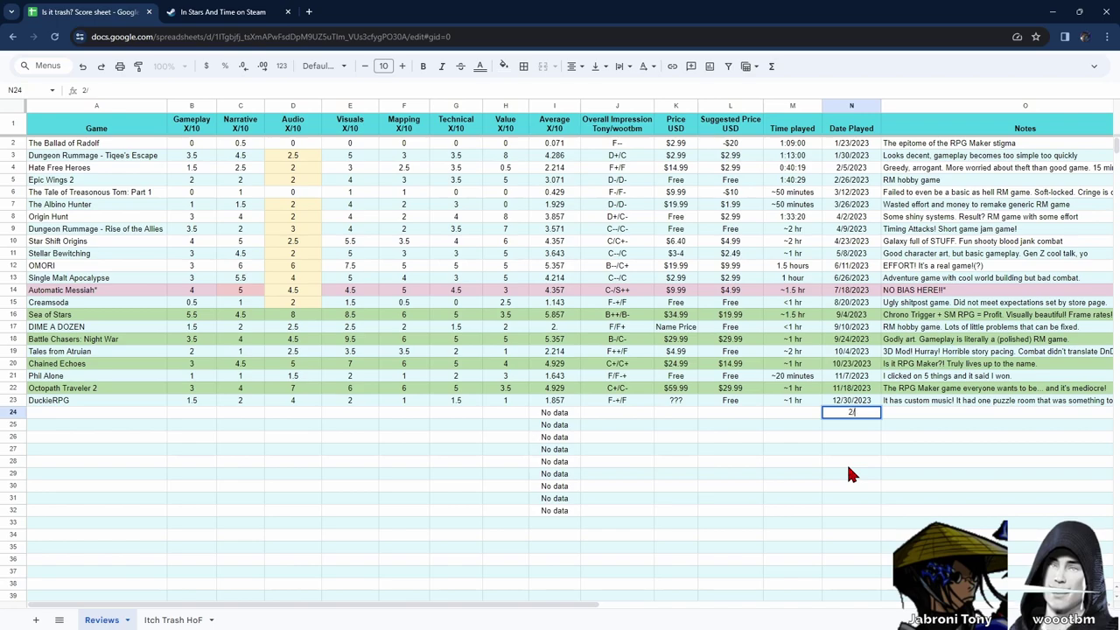
pyautogui.write('5/2024')
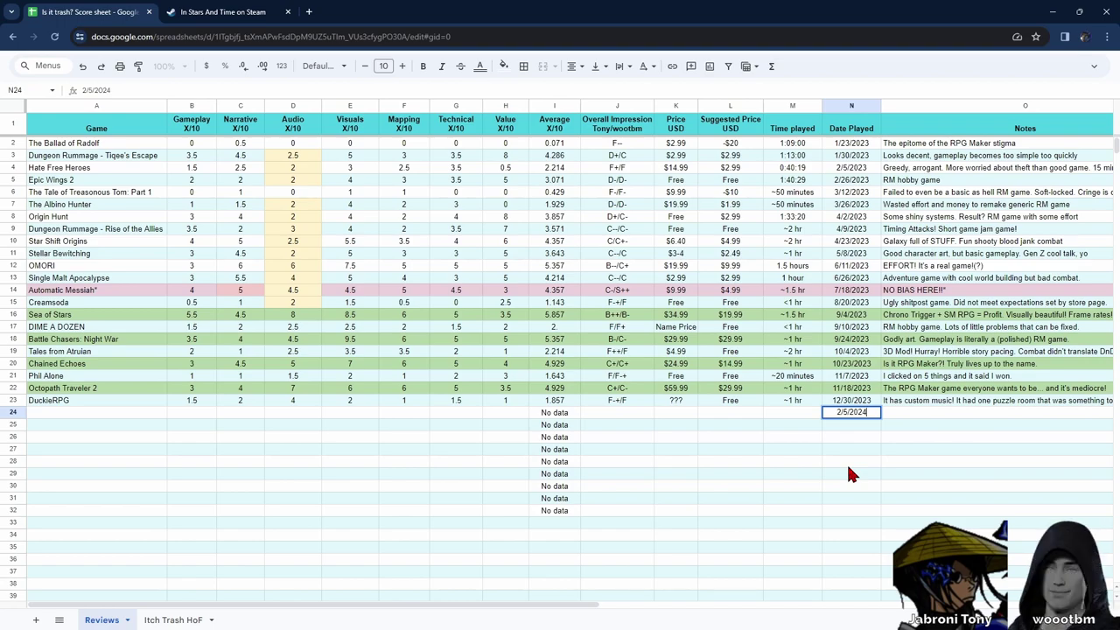
pyautogui.press('Return')
# - Enter In Stars and Time as the game name in row 24
pyautogui.press('Left')
pyautogui.press('Left')
pyautogui.press('Left')
pyautogui.press('Left')
pyautogui.press('Left')
pyautogui.press('Left')
pyautogui.press('Left')
pyautogui.press('Left')
pyautogui.press('Left')
pyautogui.press('Left')
pyautogui.press('Left')
pyautogui.press('Left')
pyautogui.press('Left')
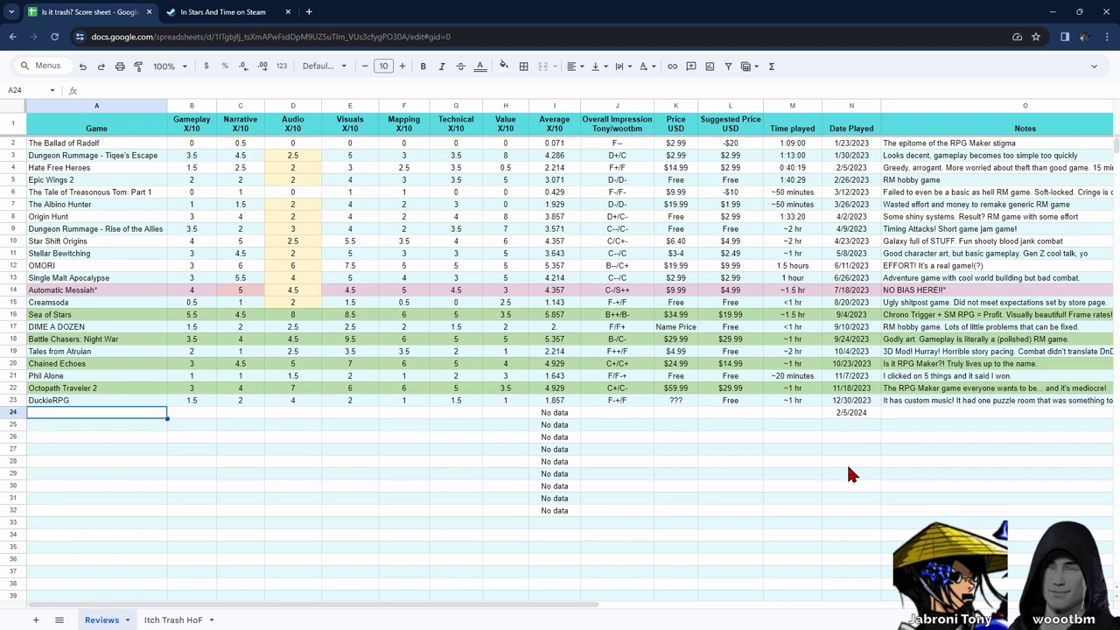
pyautogui.write('In st')
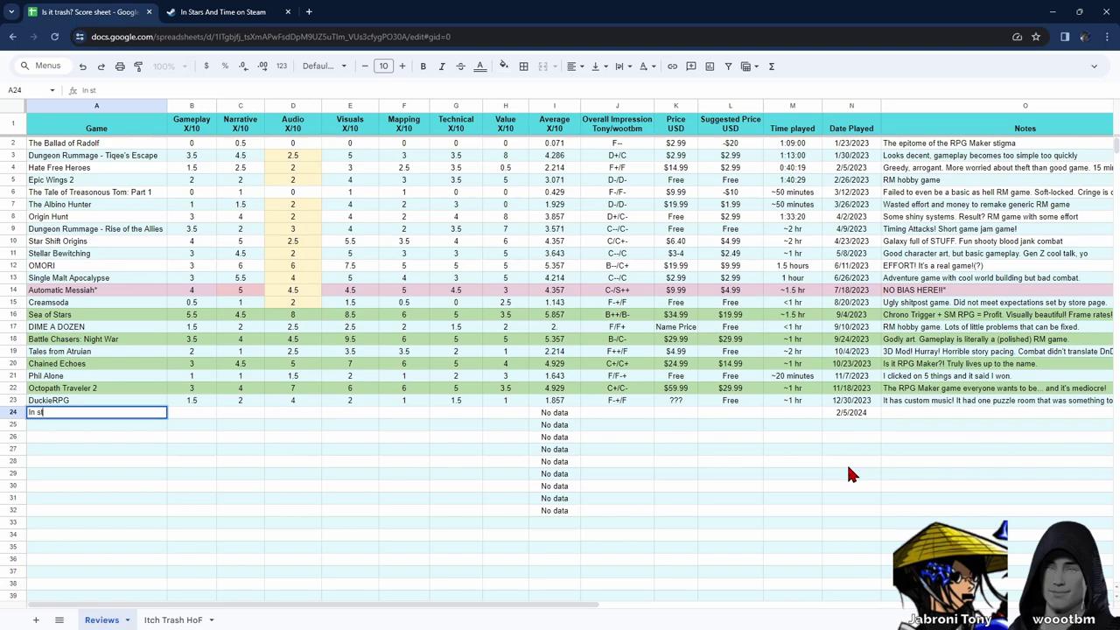
pyautogui.write('ar')
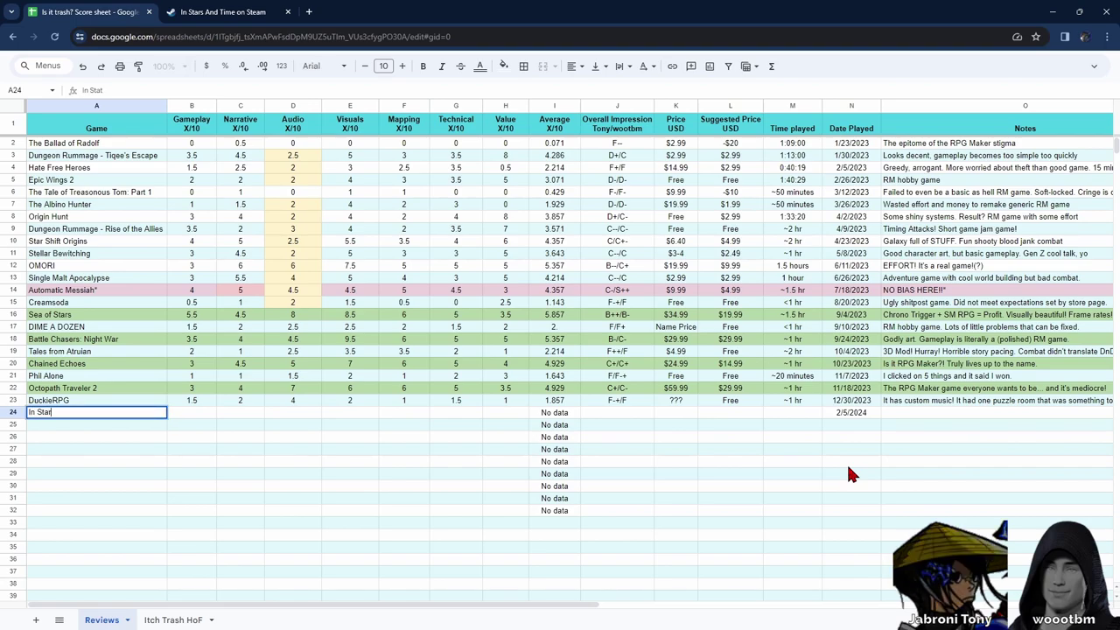
pyautogui.write('s and Time')
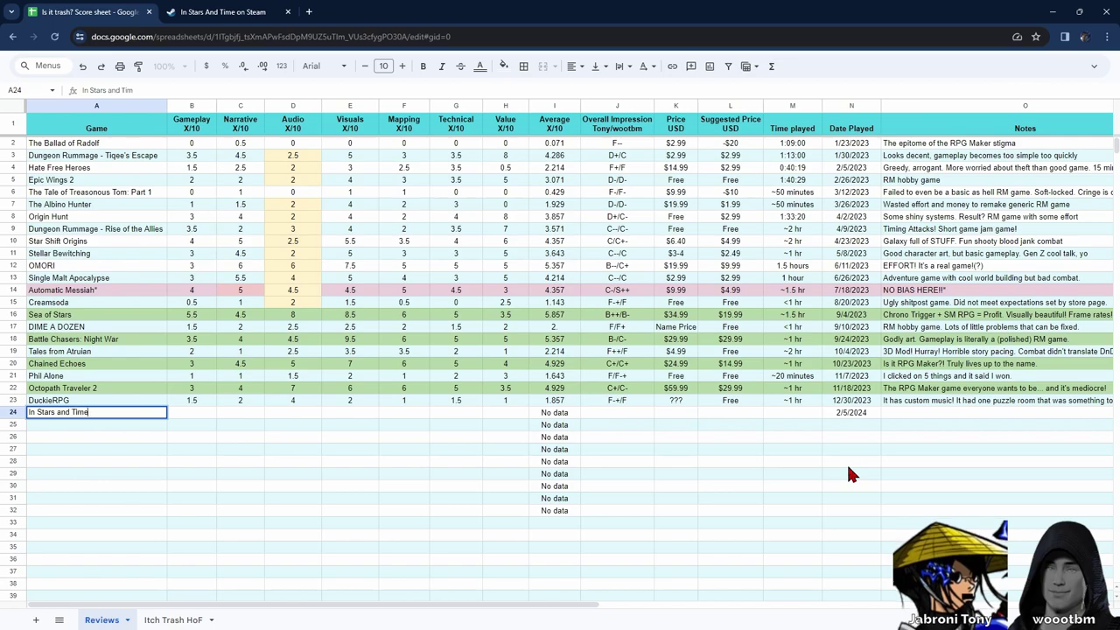
pyautogui.press('Tab')
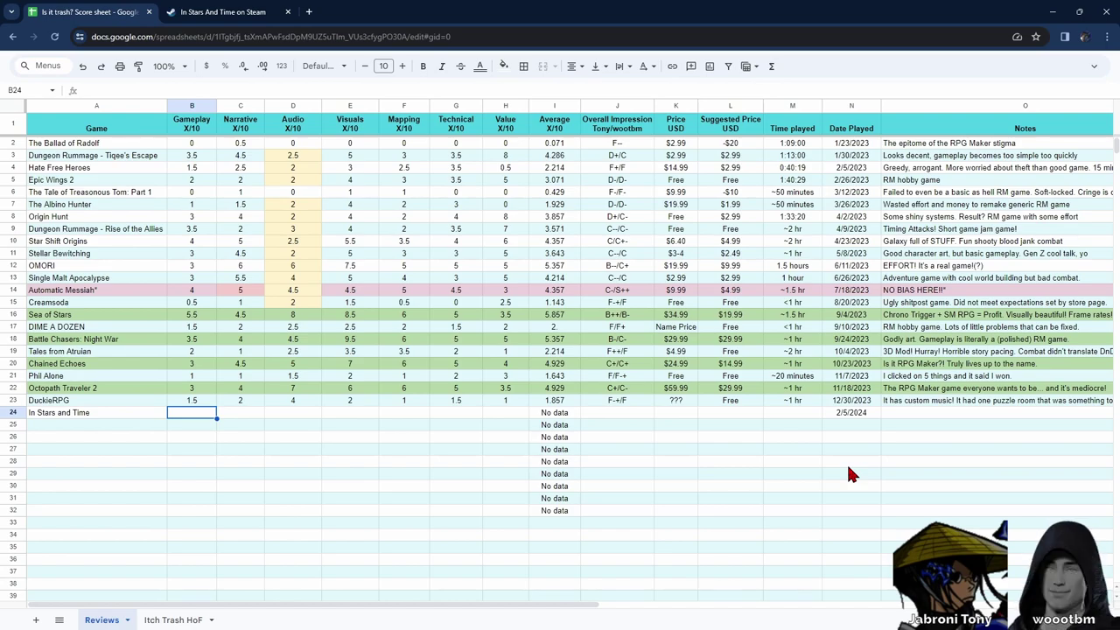
# - Score In Stars and Time 3 for gameplay, 4 for narrative and 4 for audio
pyautogui.write('3')
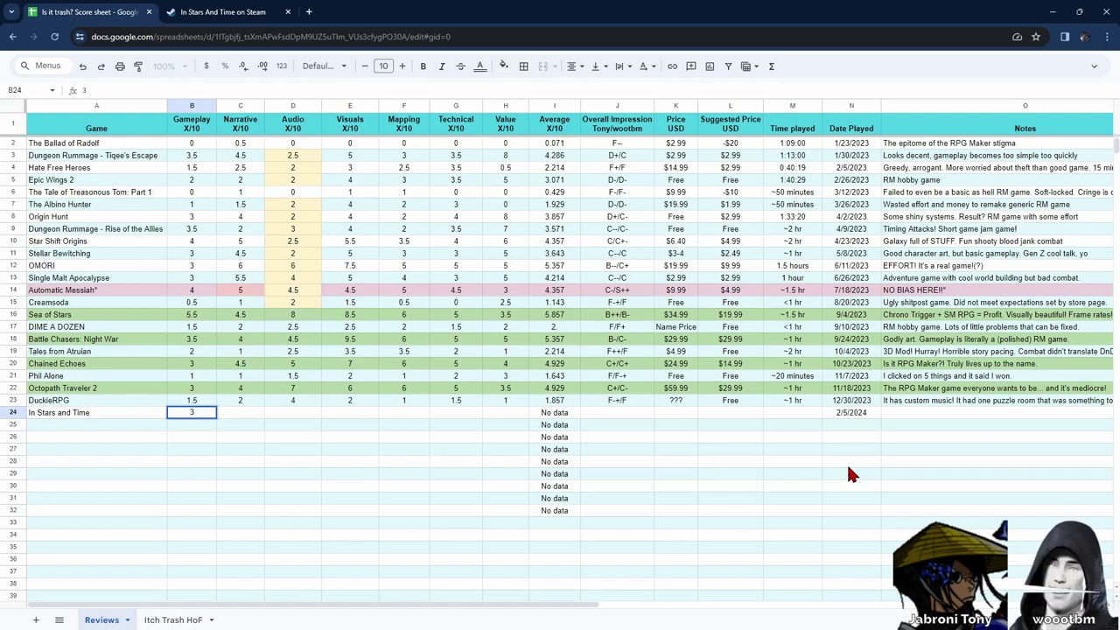
pyautogui.press('Tab')
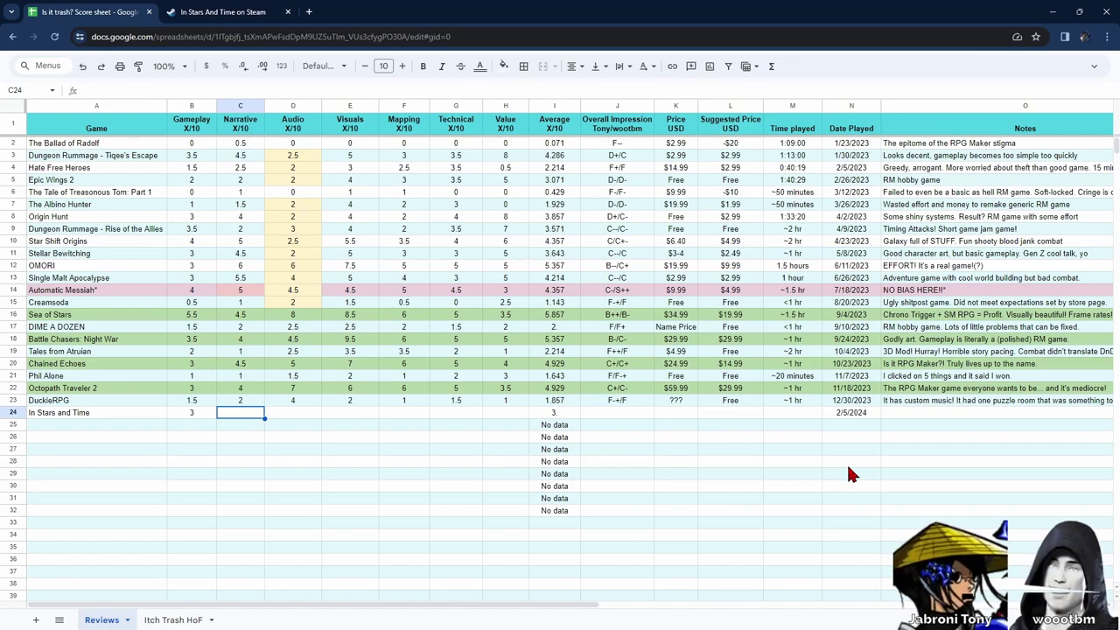
pyautogui.write('4')
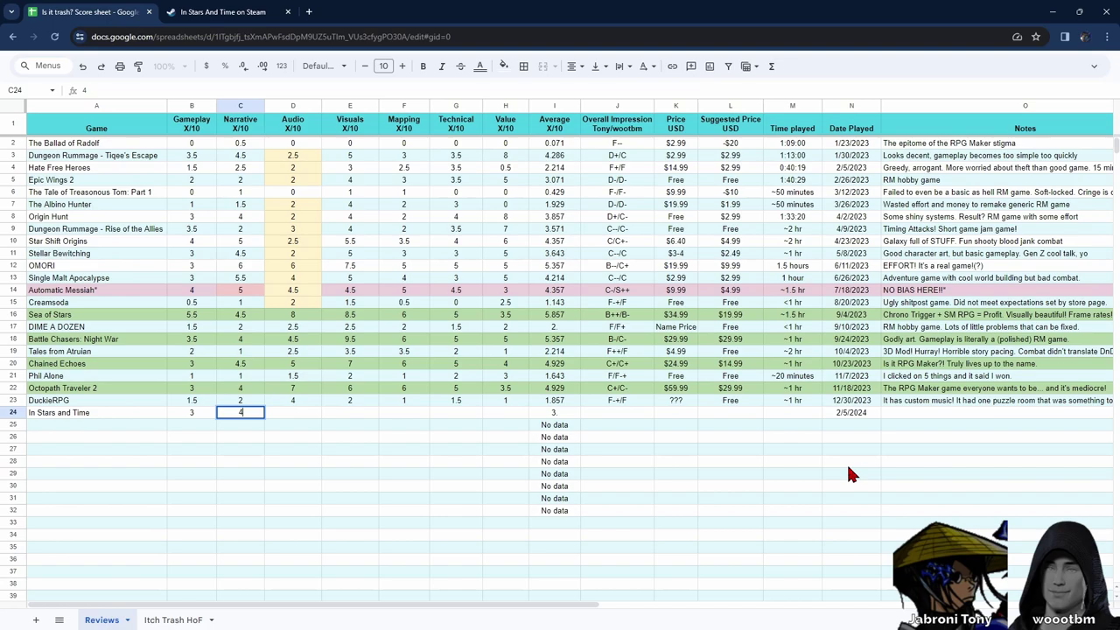
pyautogui.press('Tab')
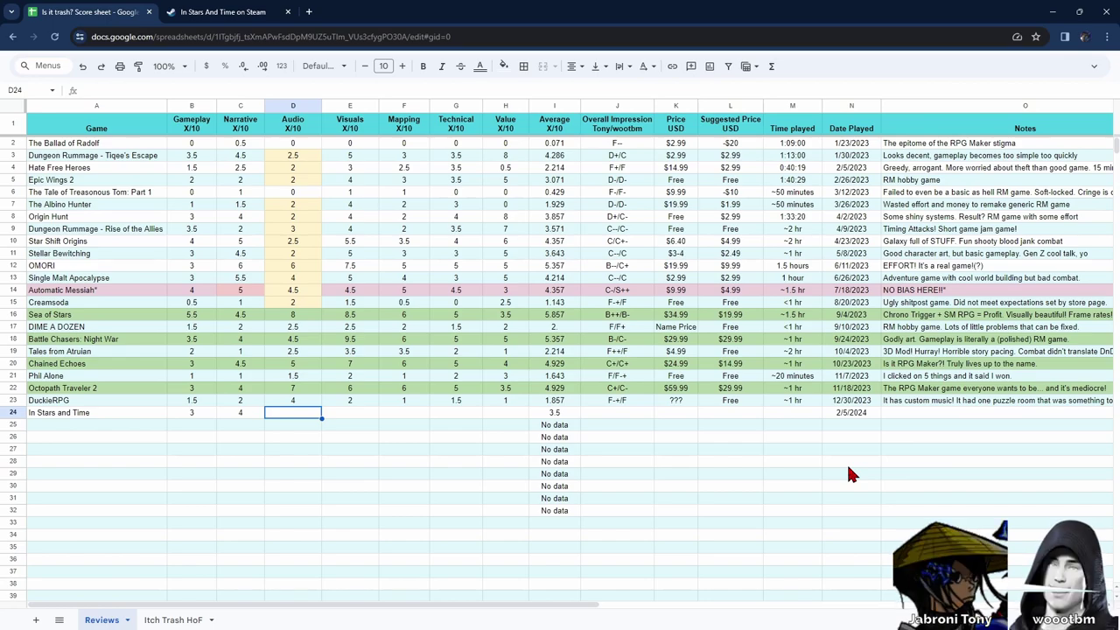
pyautogui.write('4')
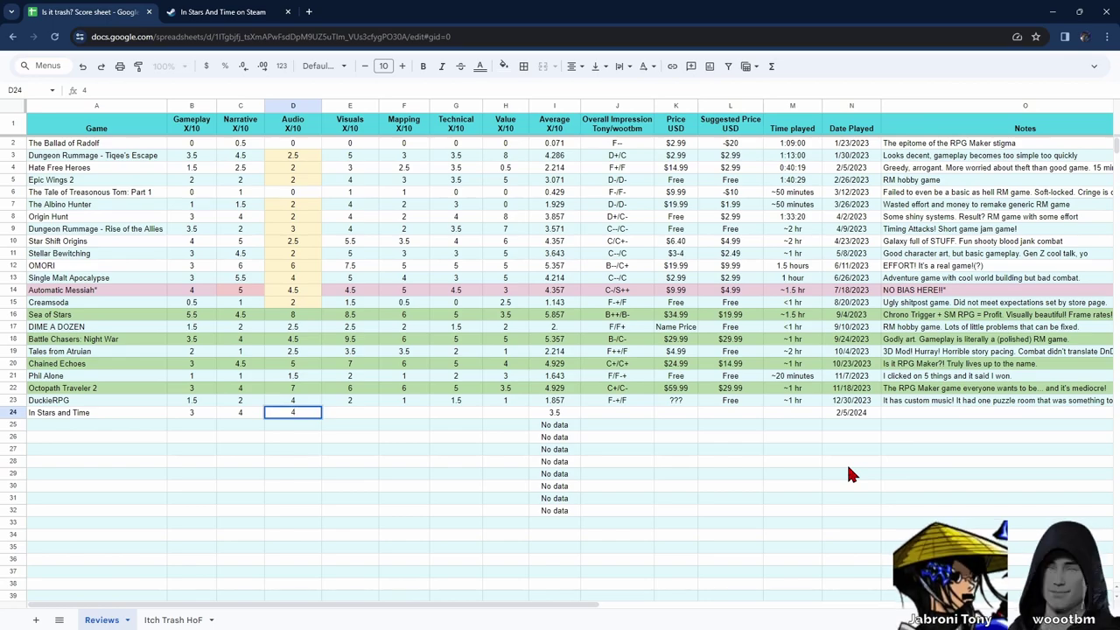
pyautogui.press('Tab')
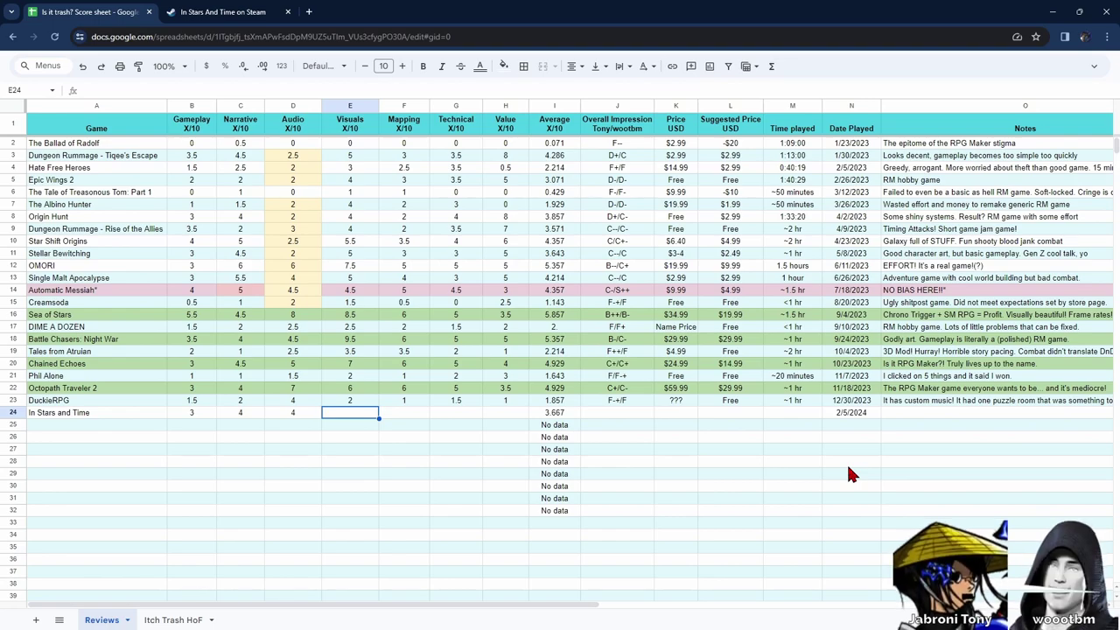
# - Score In Stars and Time 5 for visuals, 3 for mapping and 5 for technical
pyautogui.write('5')
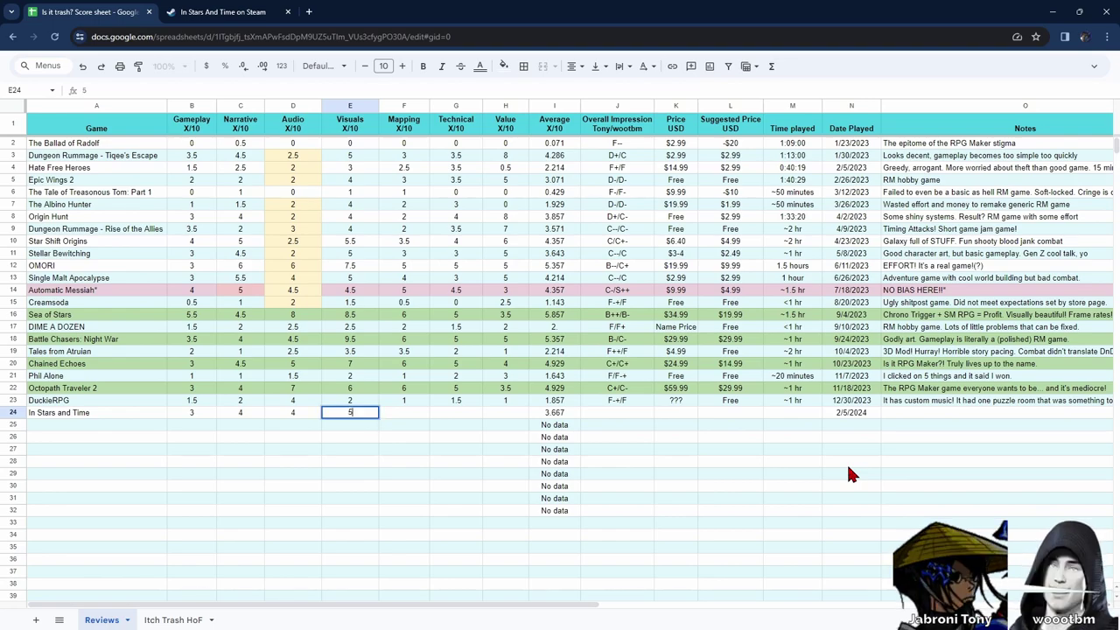
pyautogui.press('Tab')
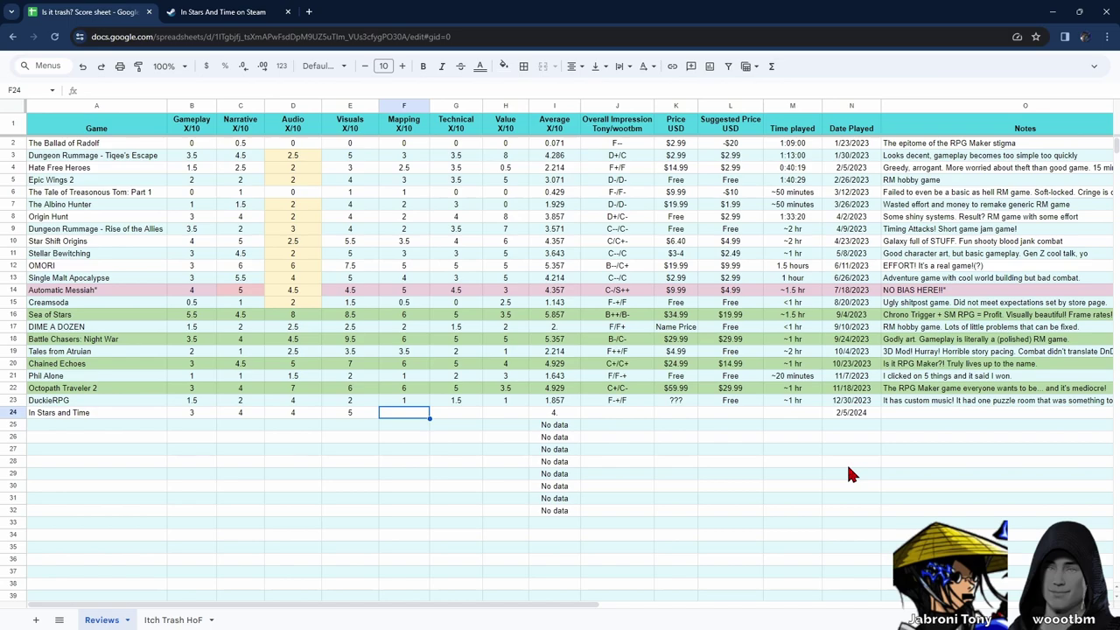
pyautogui.write('3')
pyautogui.press('Tab')
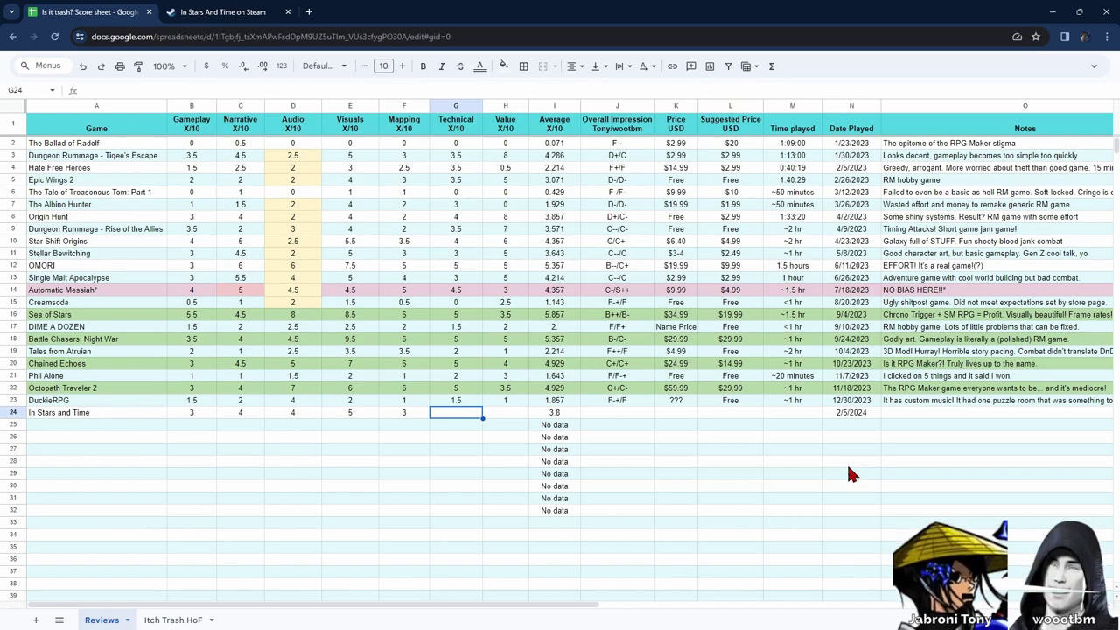
pyautogui.write('5')
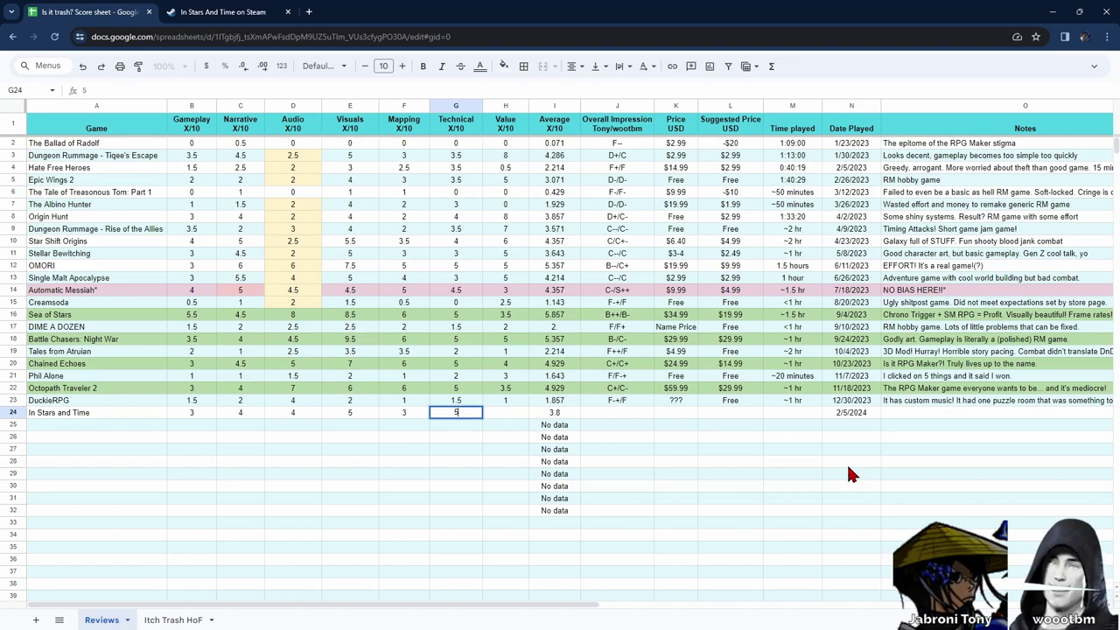
pyautogui.press('Tab')
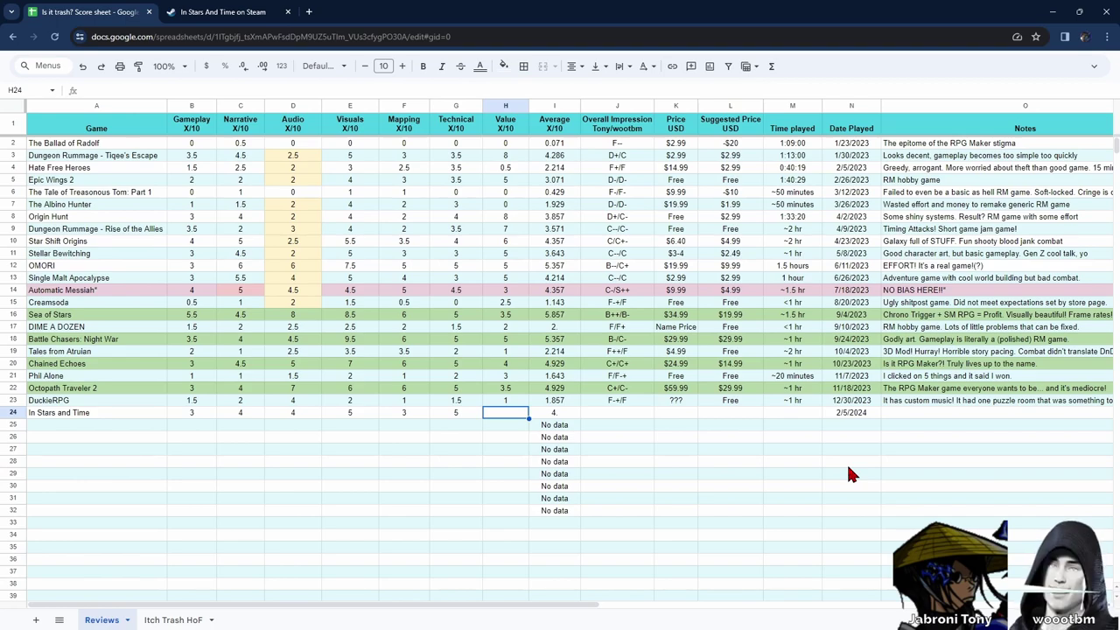
# - Leave the value score and overall impression blank and enter $19.99 as the price of In Stars and Time
pyautogui.press('Tab')
pyautogui.press('Tab')
pyautogui.press('Tab')
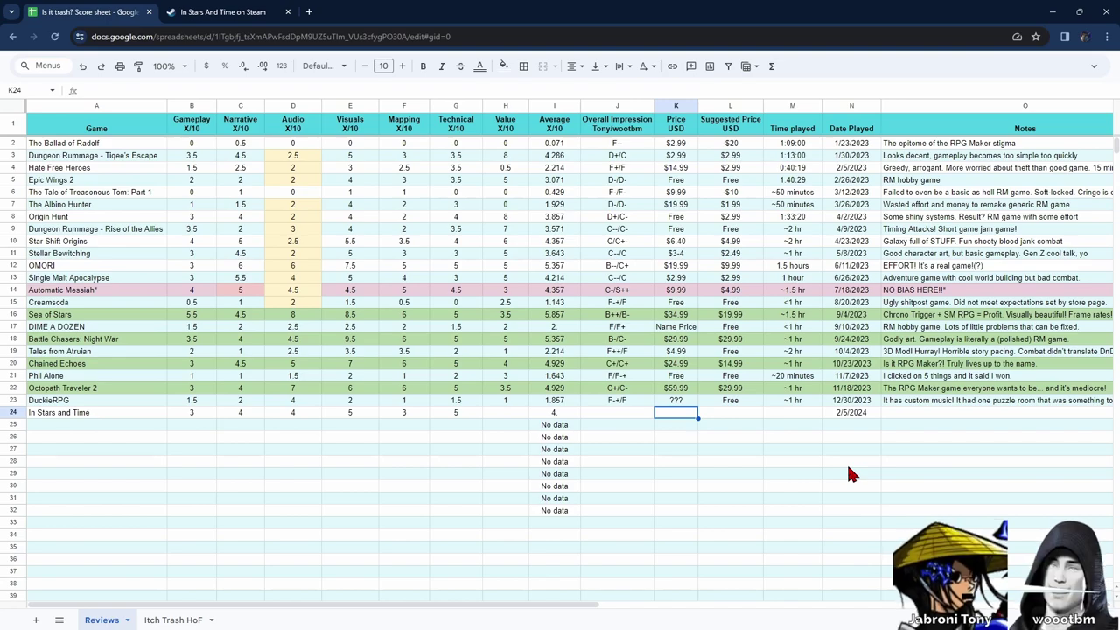
pyautogui.write('$19')
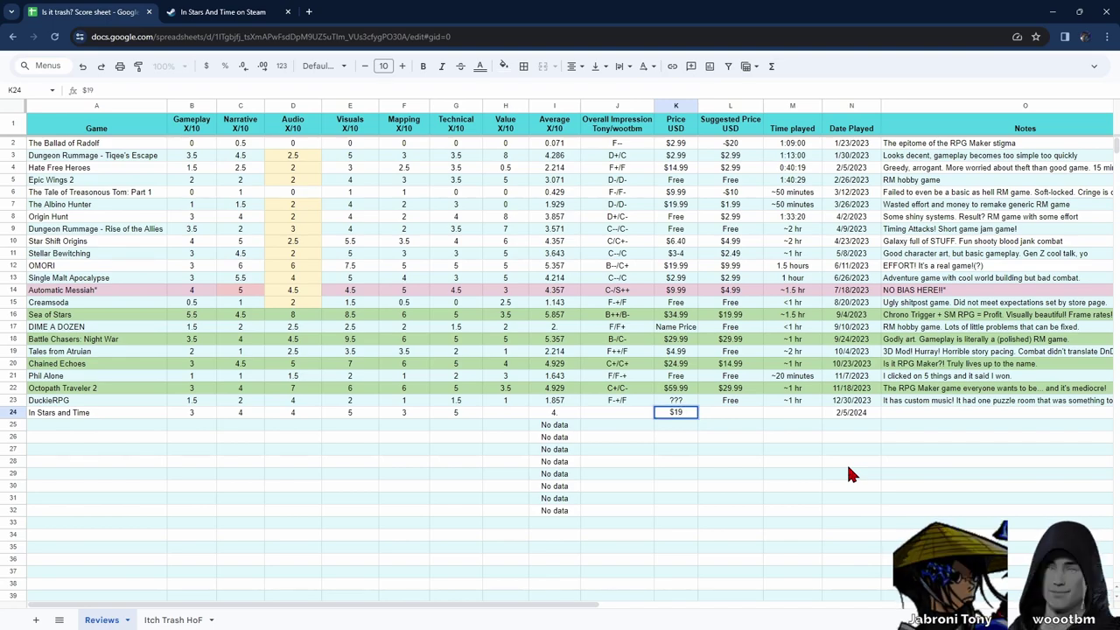
pyautogui.write('.99')
pyautogui.press('Tab')
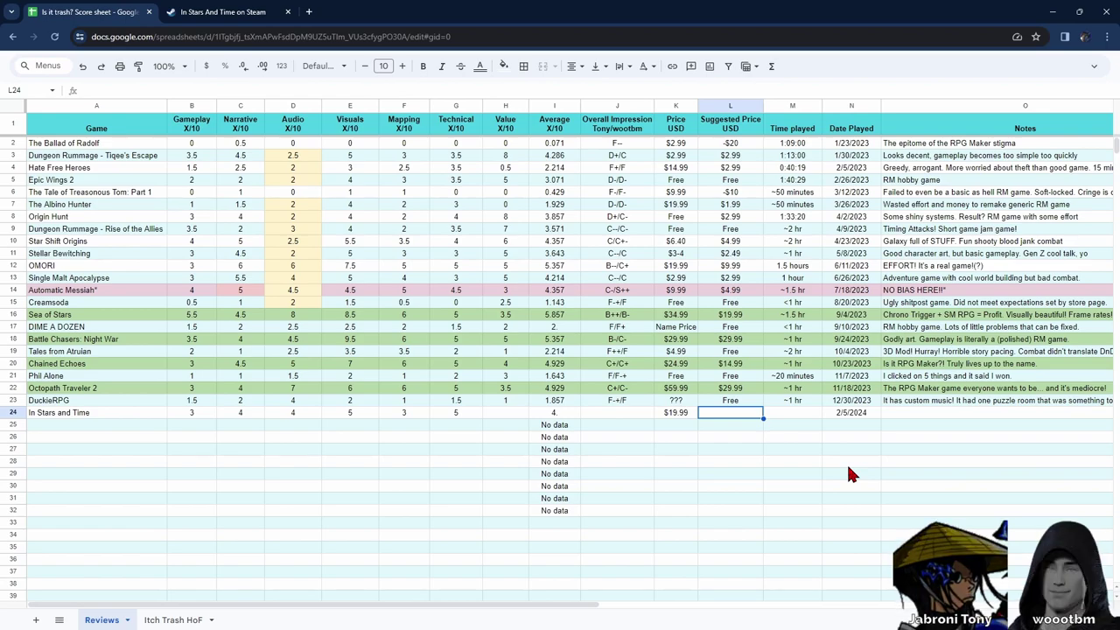
# - Enter $4.99 as the suggested price for In Stars and Time and return to its empty value score
pyautogui.write('$')
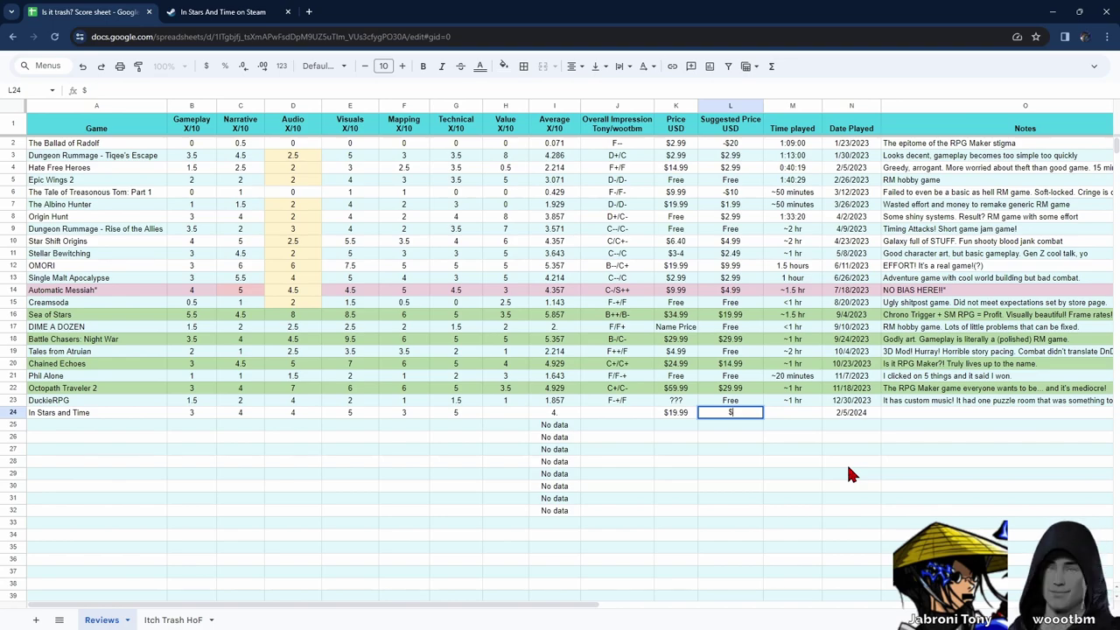
pyautogui.write('4')
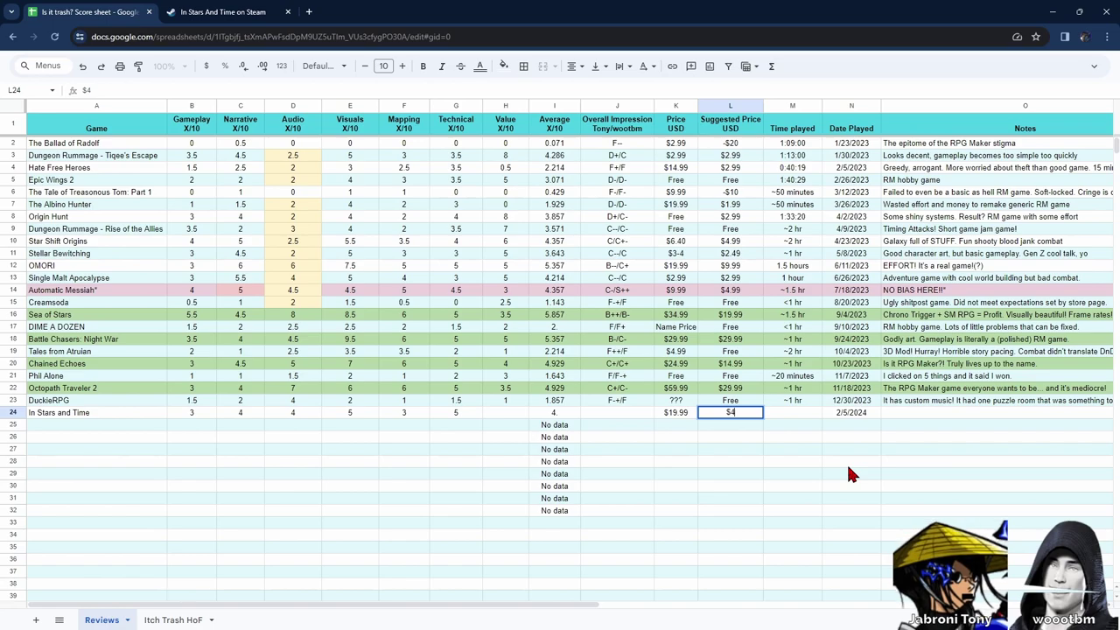
pyautogui.write('.99')
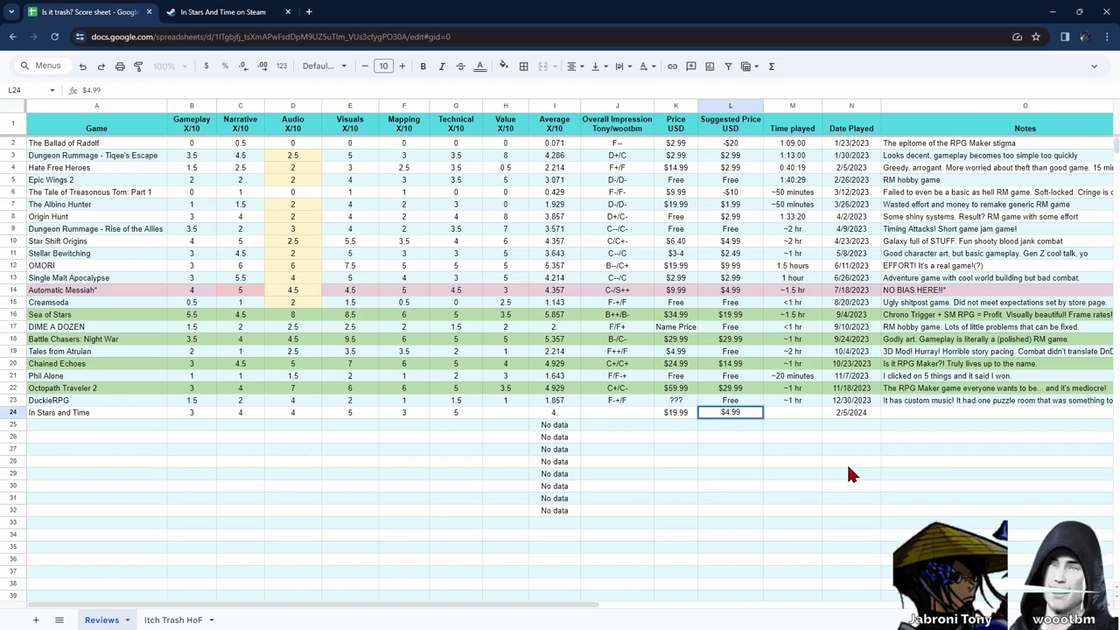
pyautogui.press('Left')
pyautogui.press('Left')
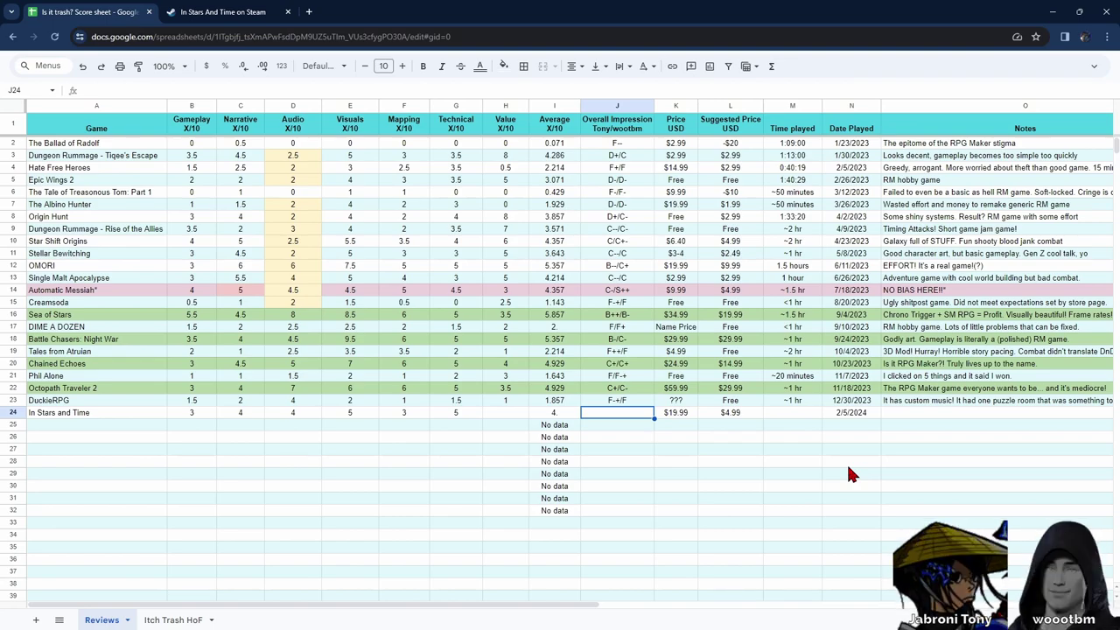
pyautogui.press('Left')
pyautogui.press('Left')
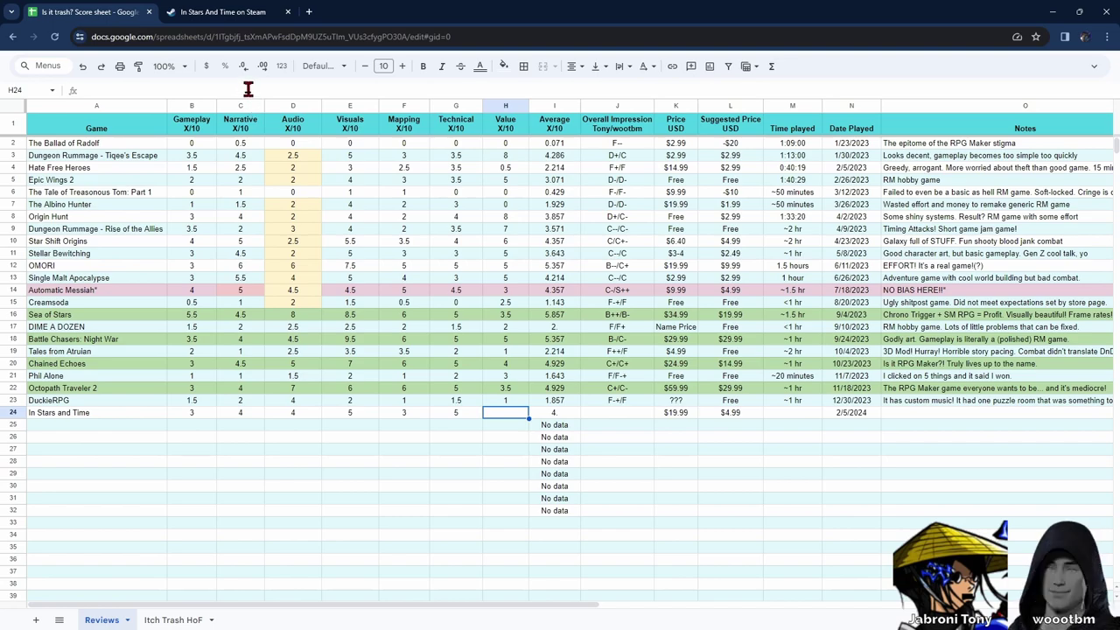
# - Switch to the In Stars and Time Steam store page and read through its description and customer reviews
pyautogui.click(221, 11)
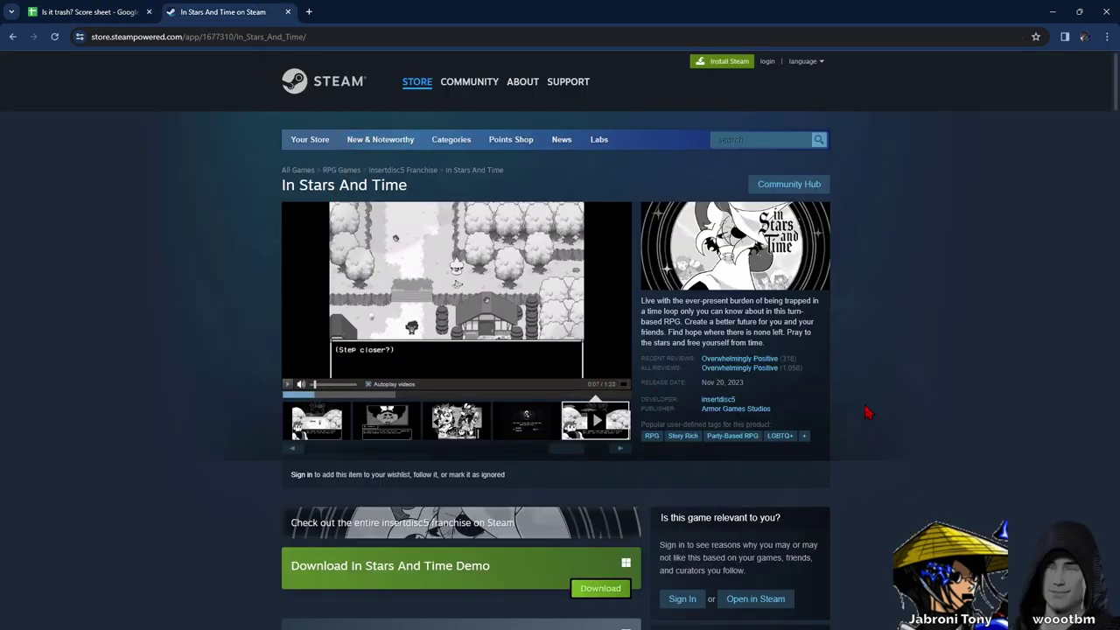
pyautogui.scroll(-6, 867, 413)
pyautogui.scroll(-13, 866, 413)
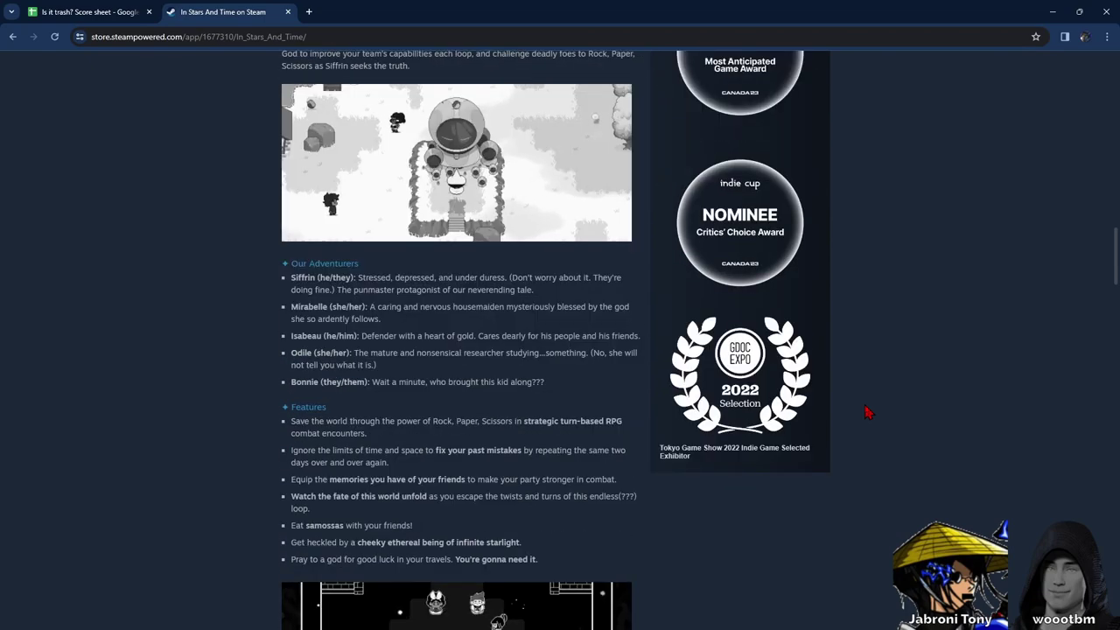
pyautogui.scroll(-5, 866, 413)
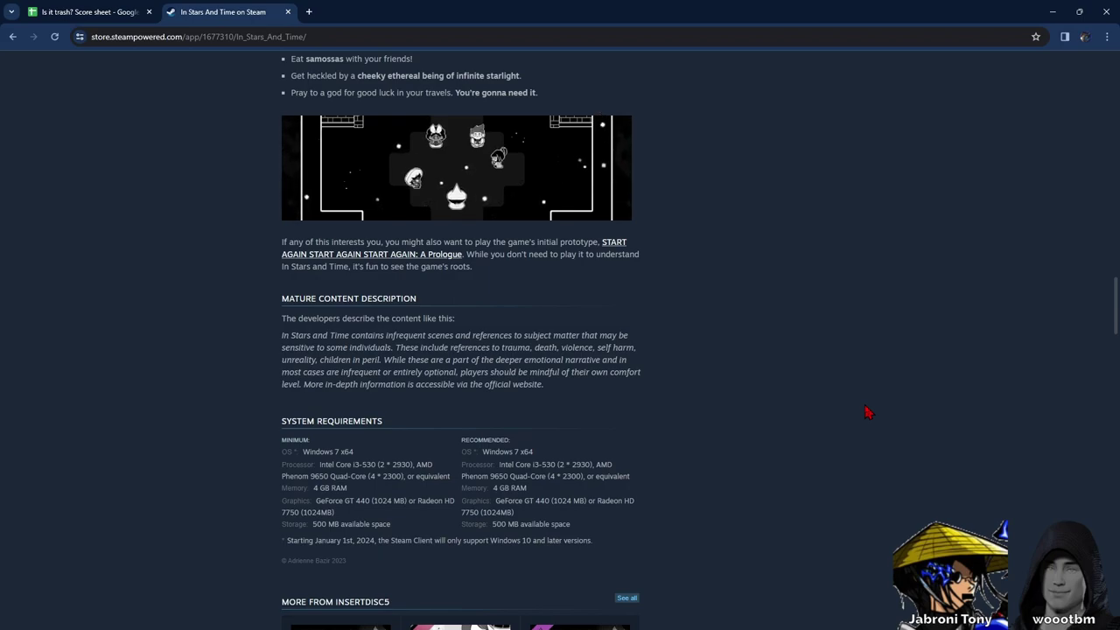
pyautogui.scroll(-8, 867, 413)
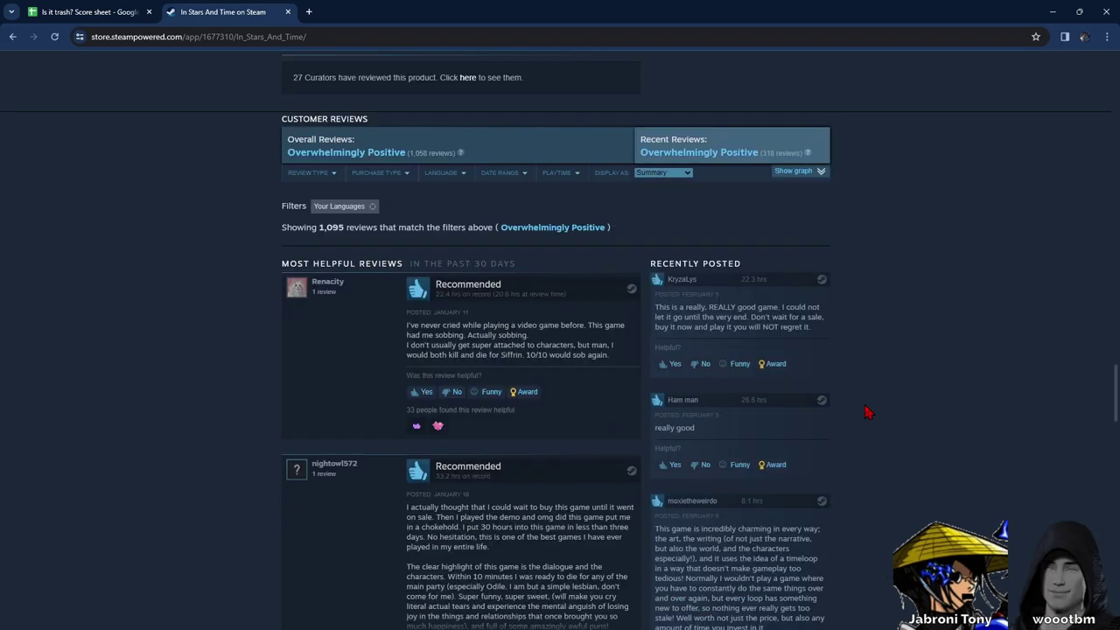
pyautogui.scroll(-1, 866, 413)
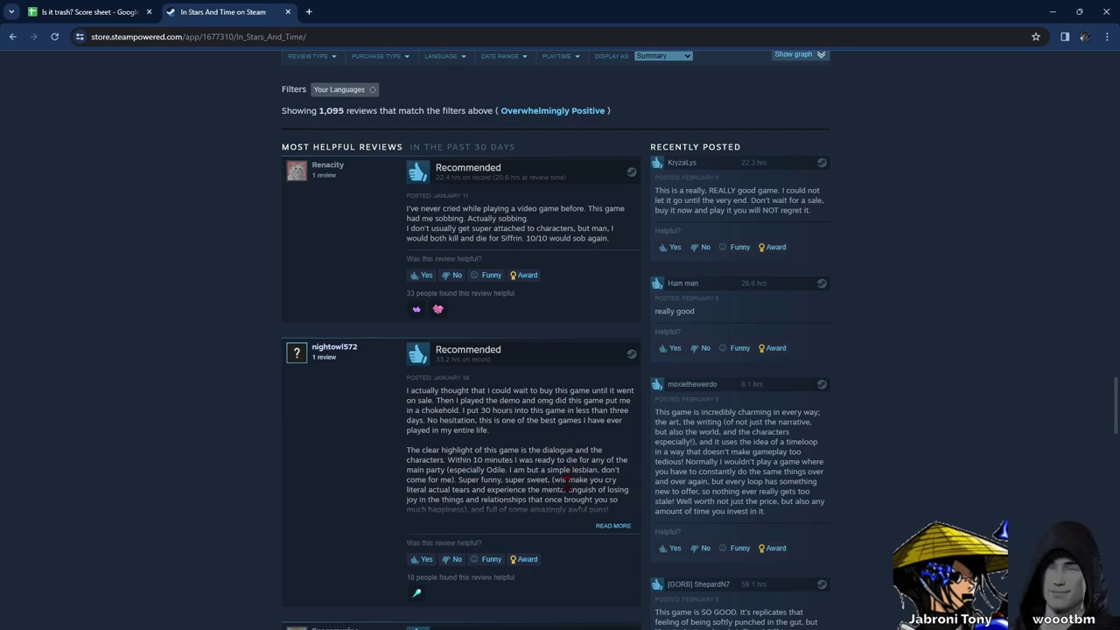
pyautogui.scroll(-3, 567, 481)
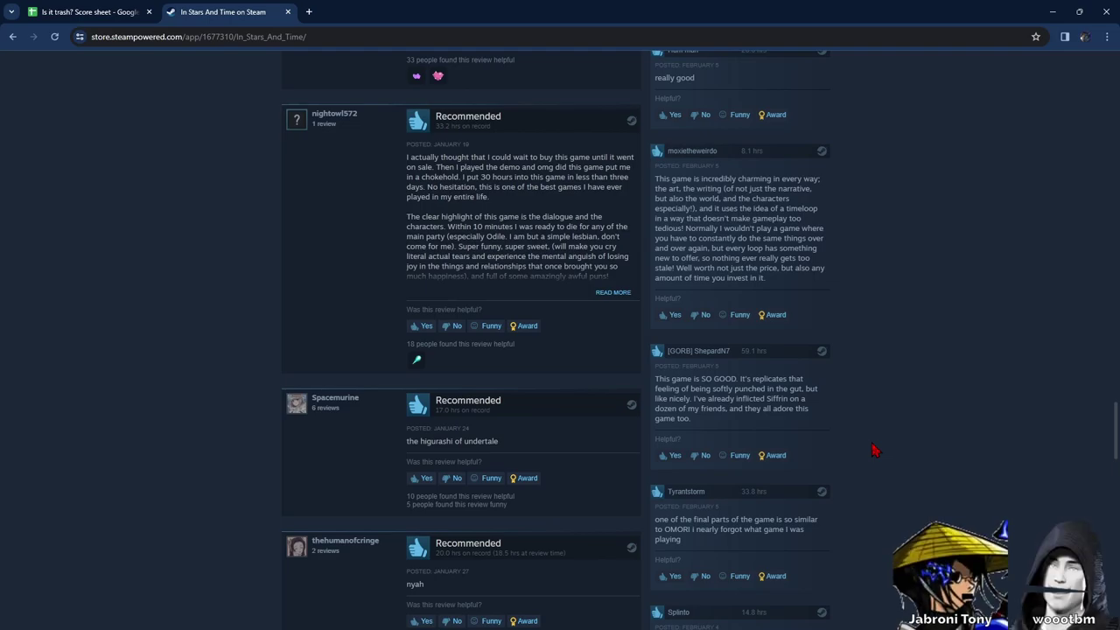
pyautogui.scroll(-1, 875, 451)
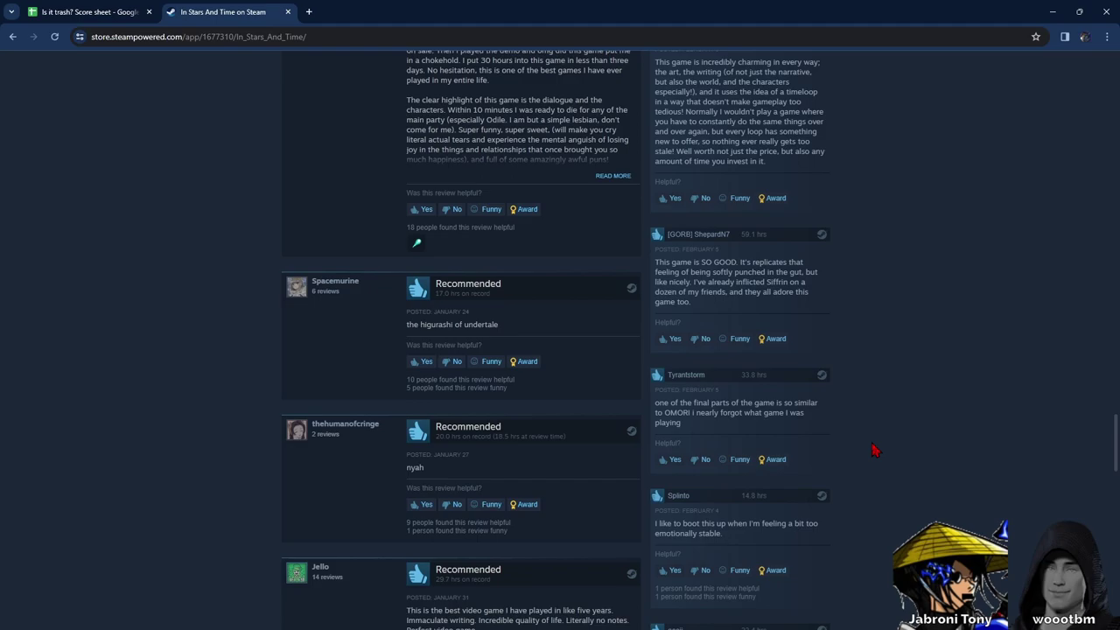
pyautogui.scroll(-2, 875, 451)
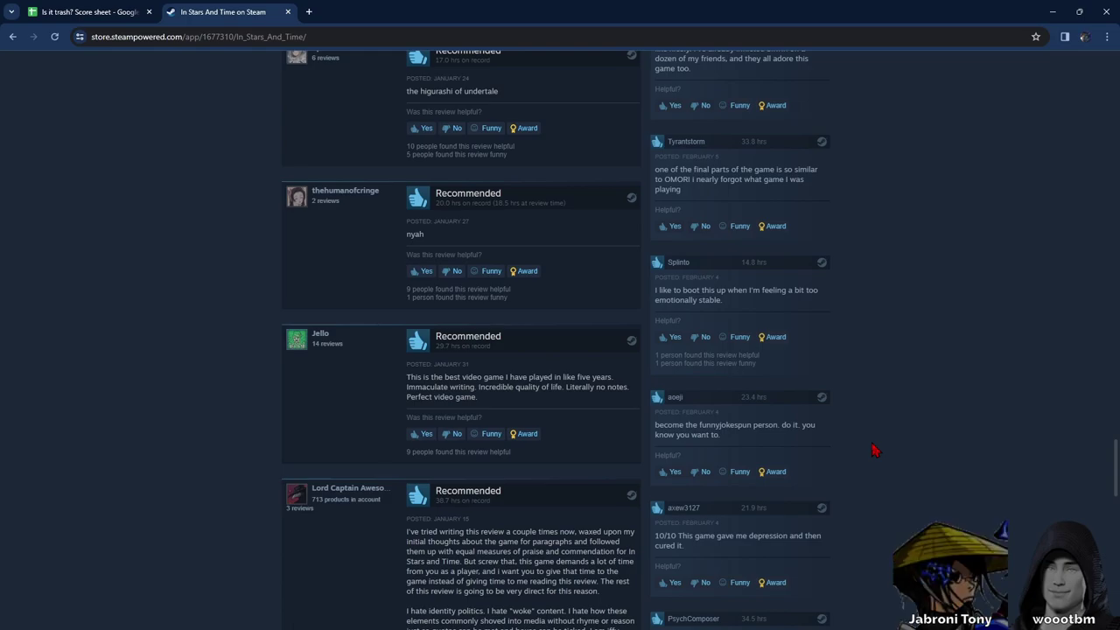
pyautogui.scroll(-1, 876, 450)
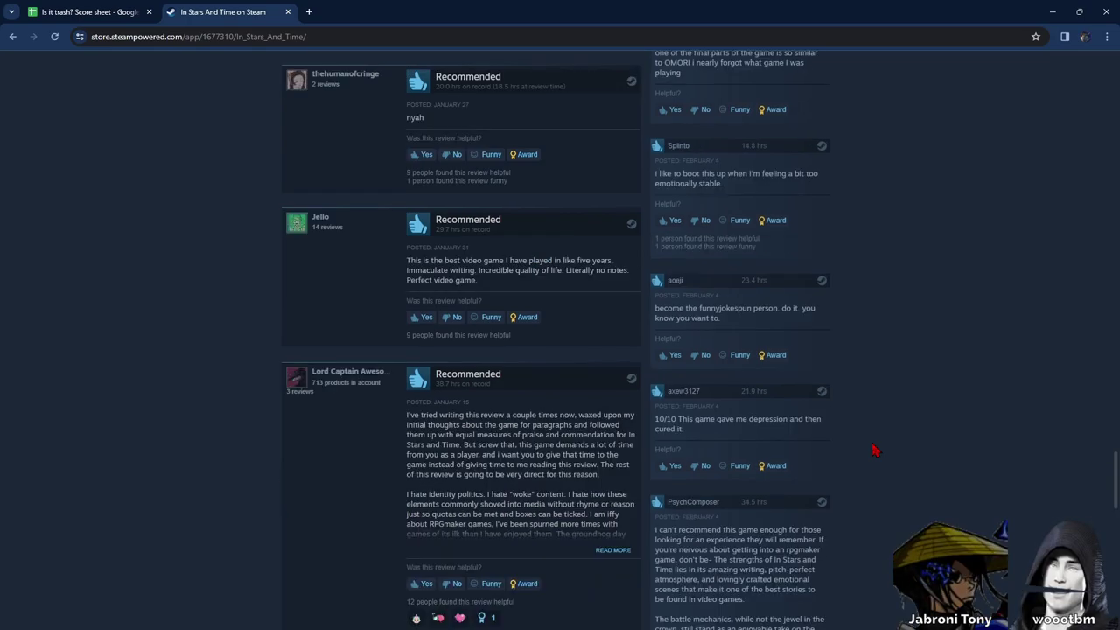
pyautogui.scroll(-1, 875, 450)
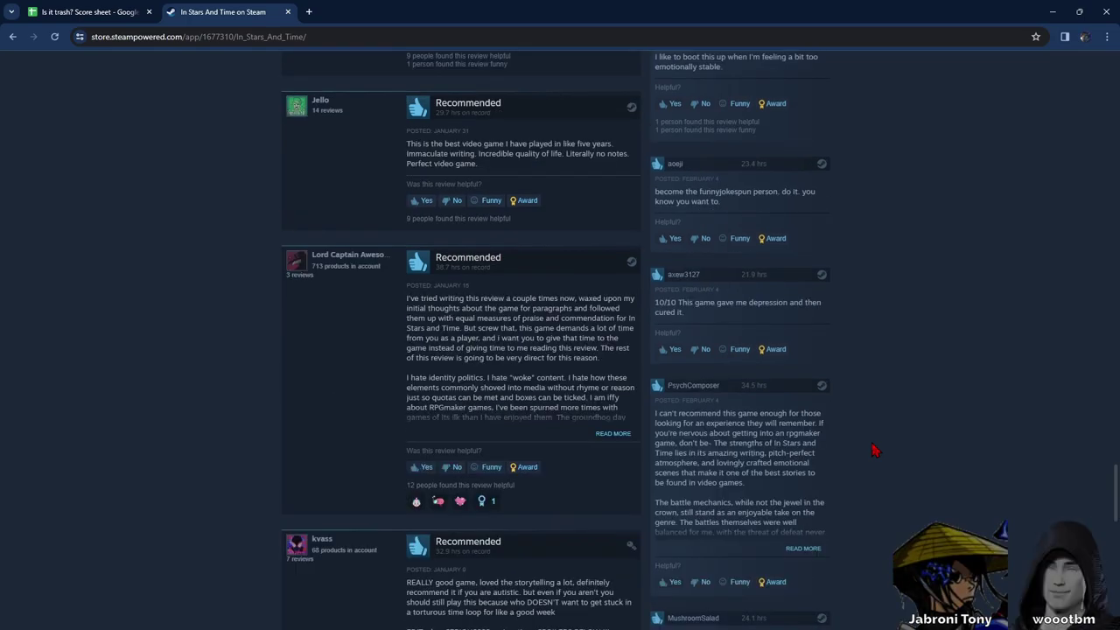
pyautogui.scroll(-1, 875, 451)
pyautogui.scroll(-2, 875, 450)
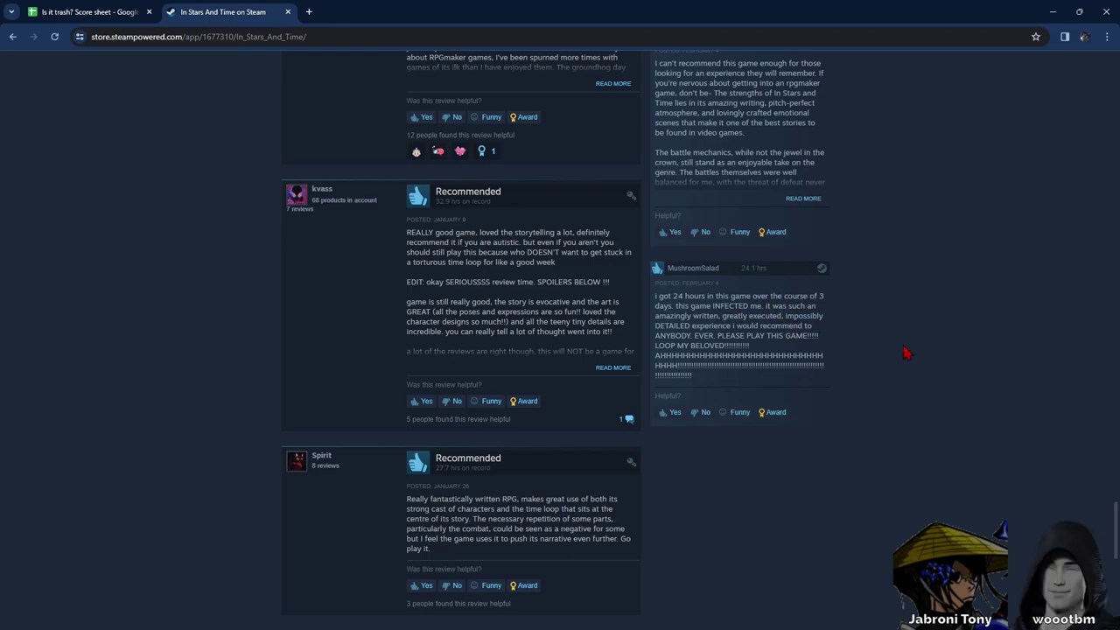
pyautogui.scroll(-1, 907, 352)
pyautogui.scroll(-1, 906, 353)
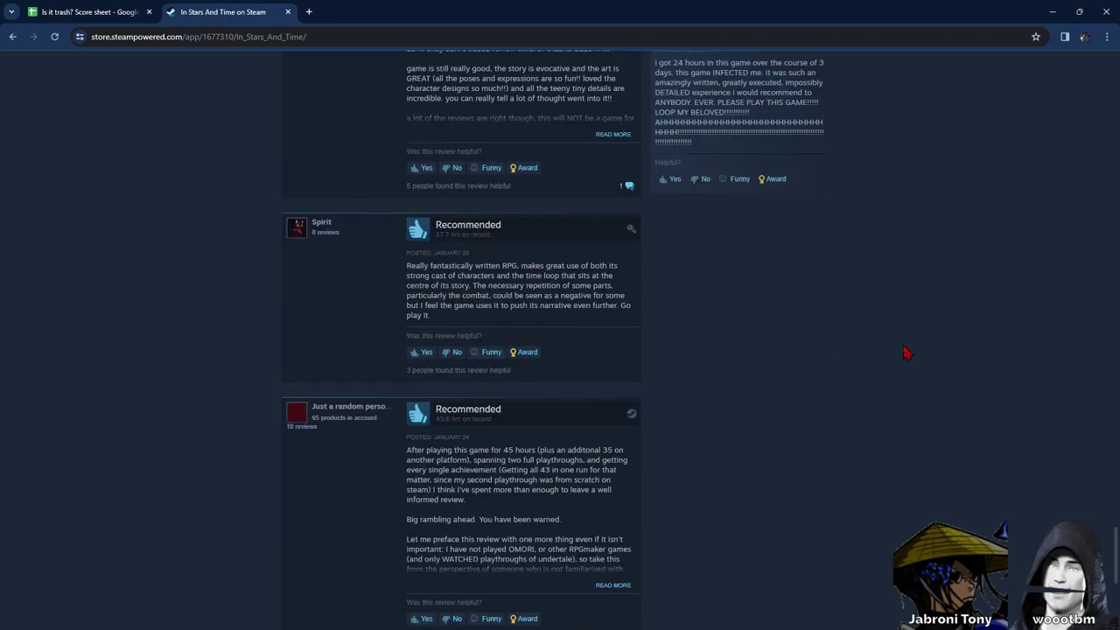
pyautogui.scroll(-1, 907, 352)
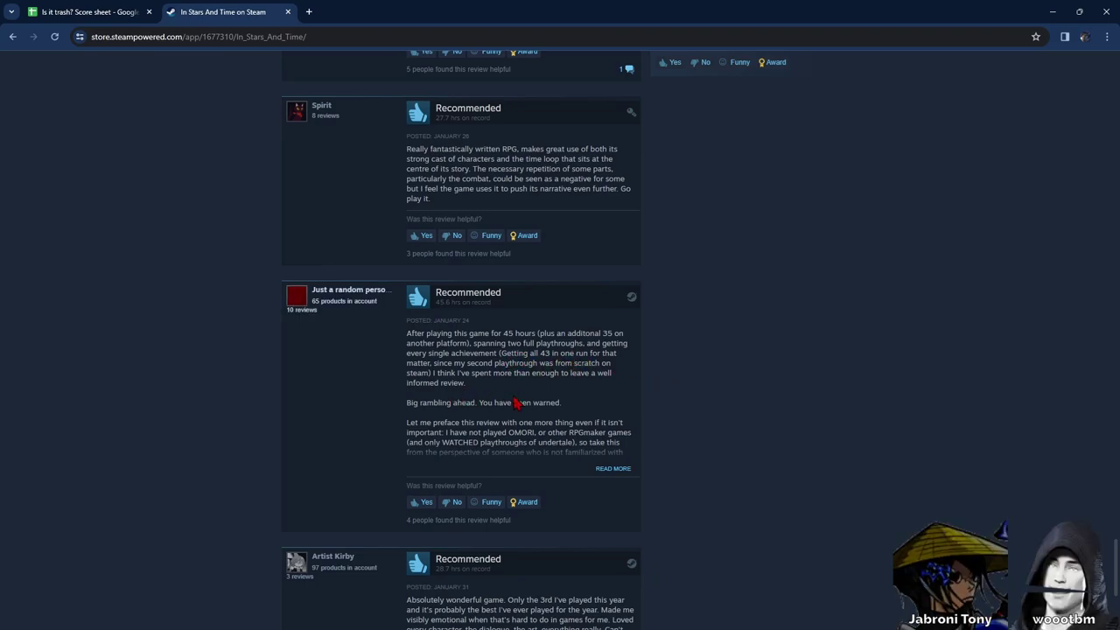
pyautogui.scroll(-1, 547, 403)
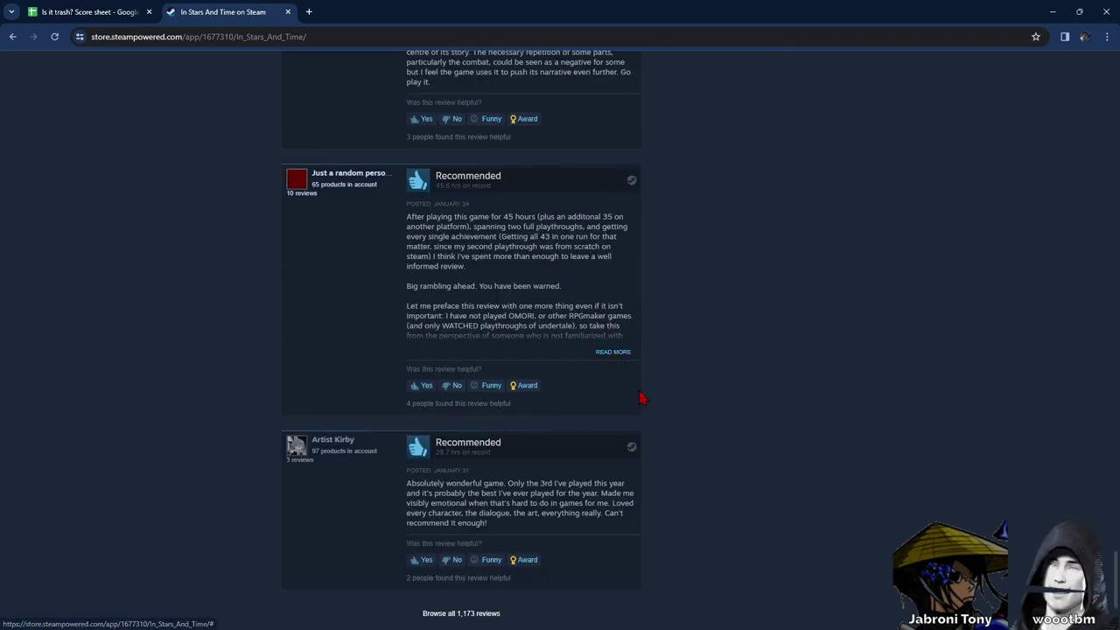
pyautogui.scroll(20, 640, 395)
pyautogui.scroll(15, 643, 391)
# - Return to the score sheet and give In Stars and Time a value score of 3
pyautogui.click(54, 12)
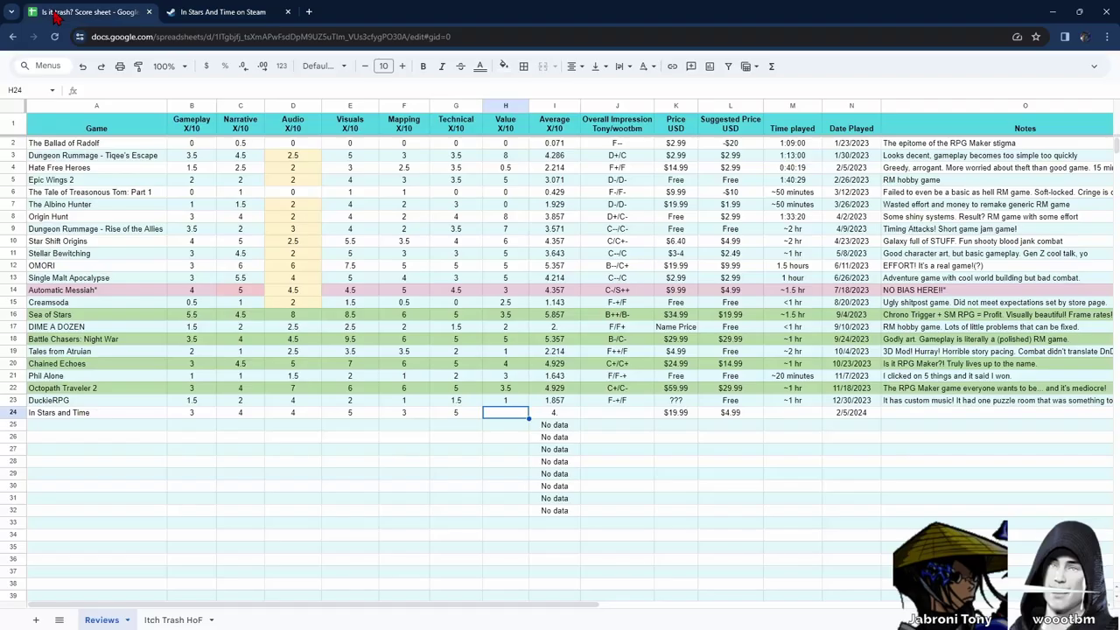
pyautogui.click(618, 413)
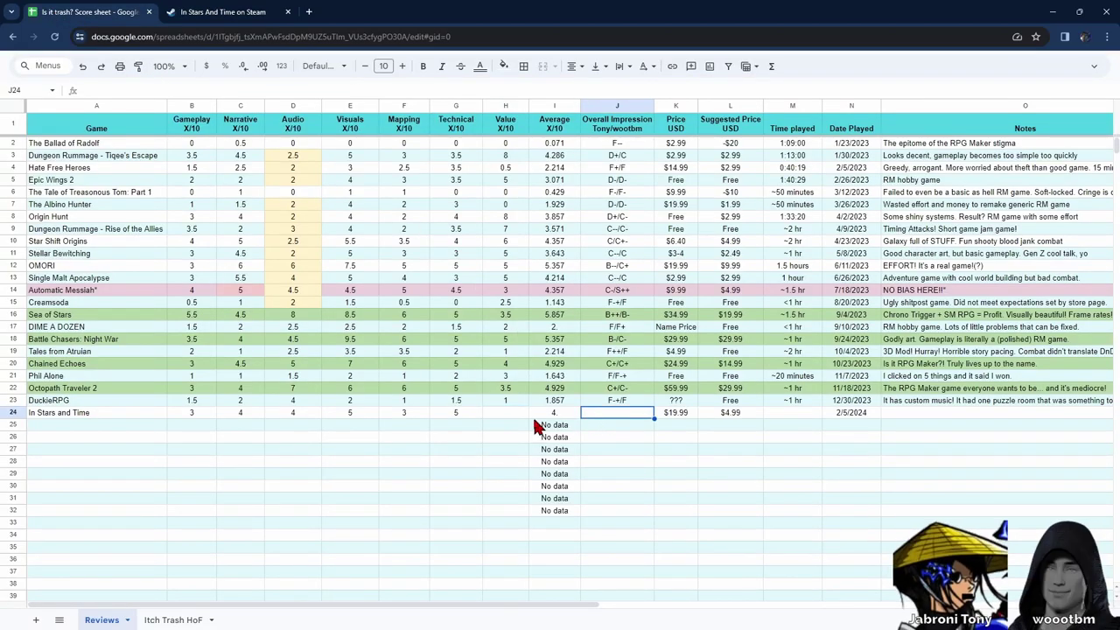
pyautogui.press('Left')
pyautogui.press('Left')
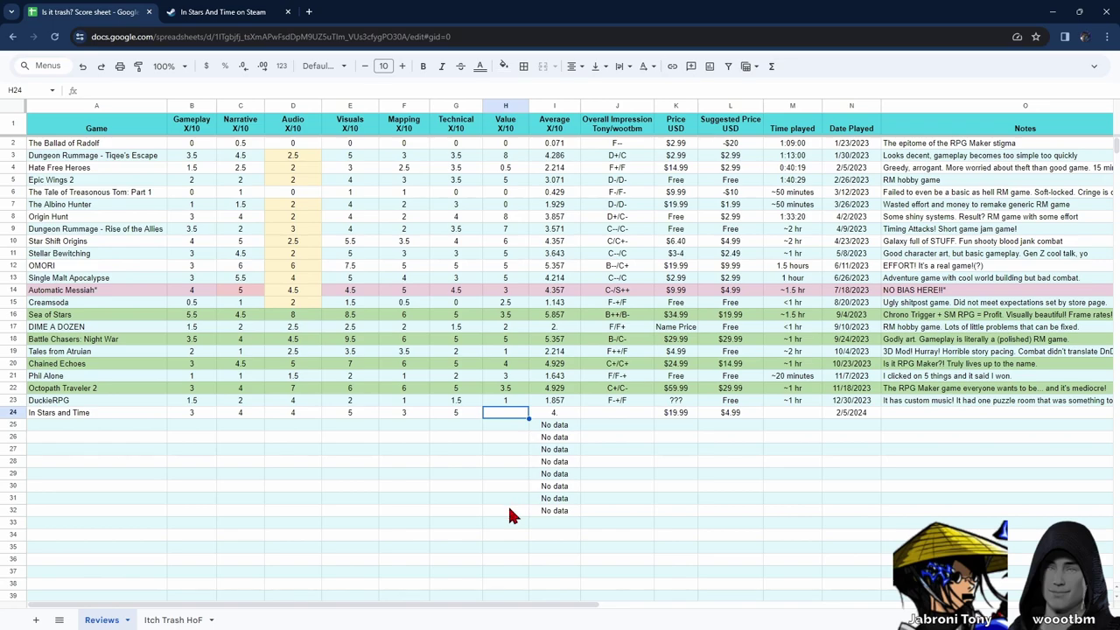
pyautogui.write('3')
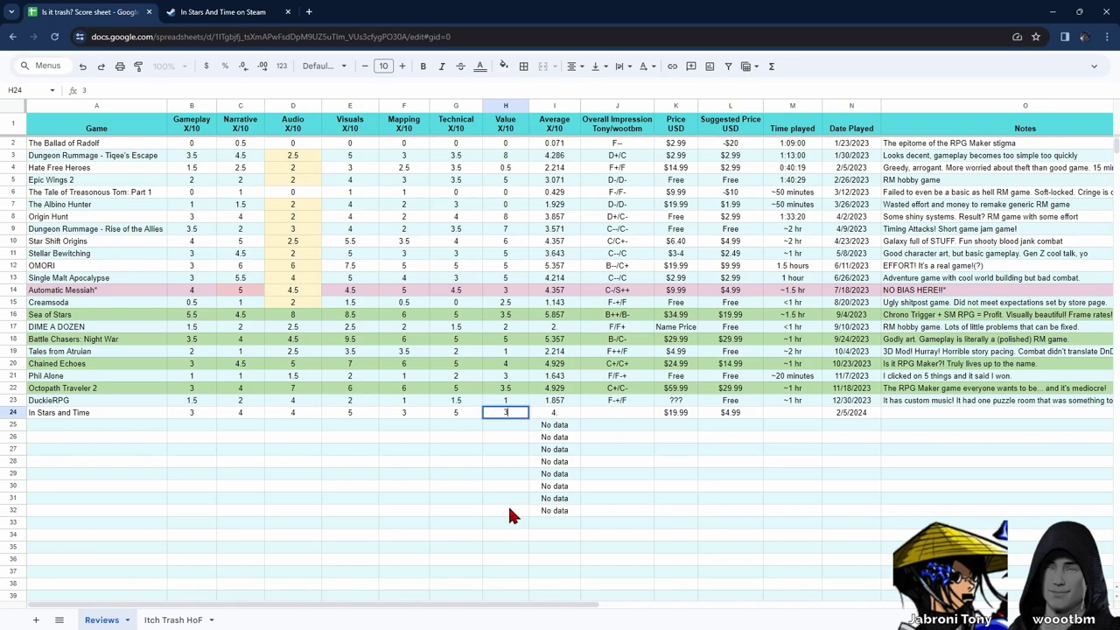
pyautogui.click(606, 414)
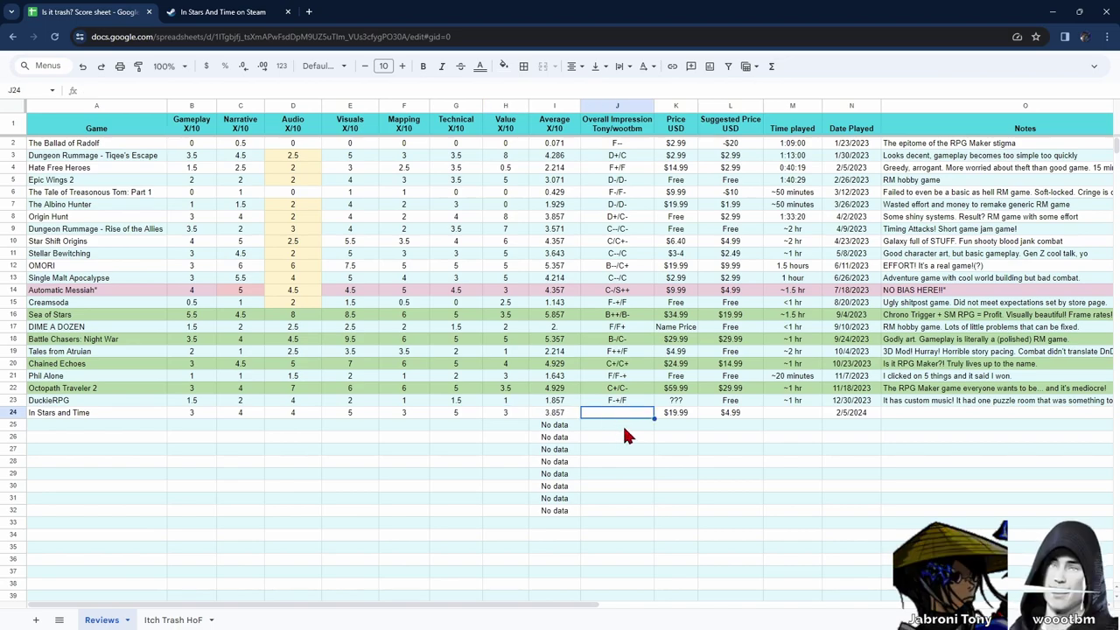
# - Enter ~1 hr as the time played for In Stars and Time
pyautogui.press('Right')
pyautogui.press('Right')
pyautogui.press('Right')
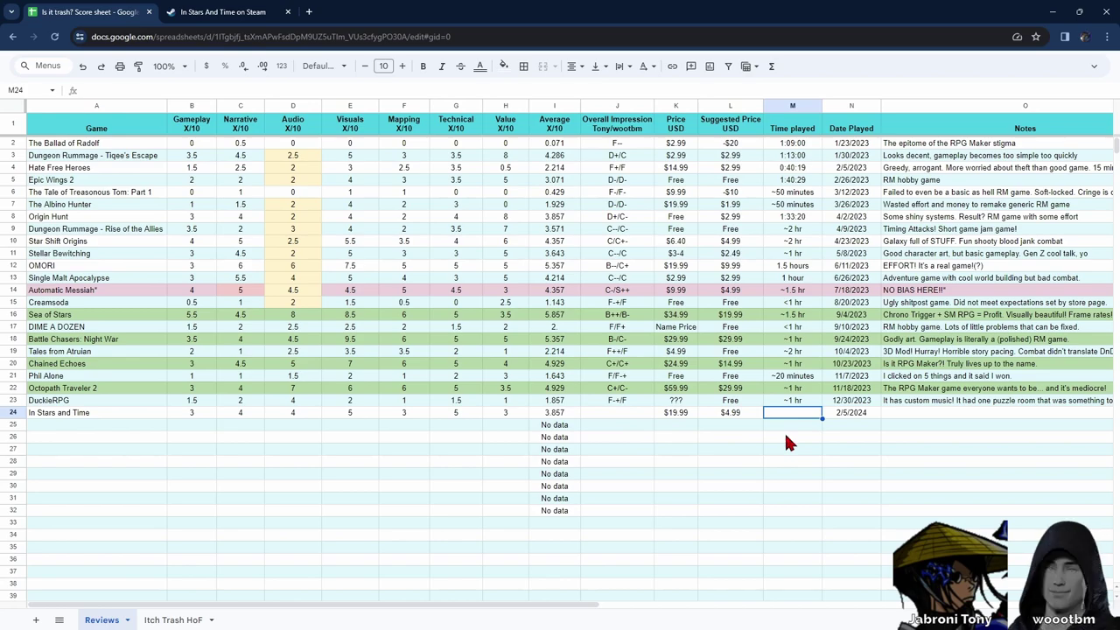
pyautogui.write('~2 hr')
pyautogui.press('BackSpace')
pyautogui.press('BackSpace')
pyautogui.write('1 hr')
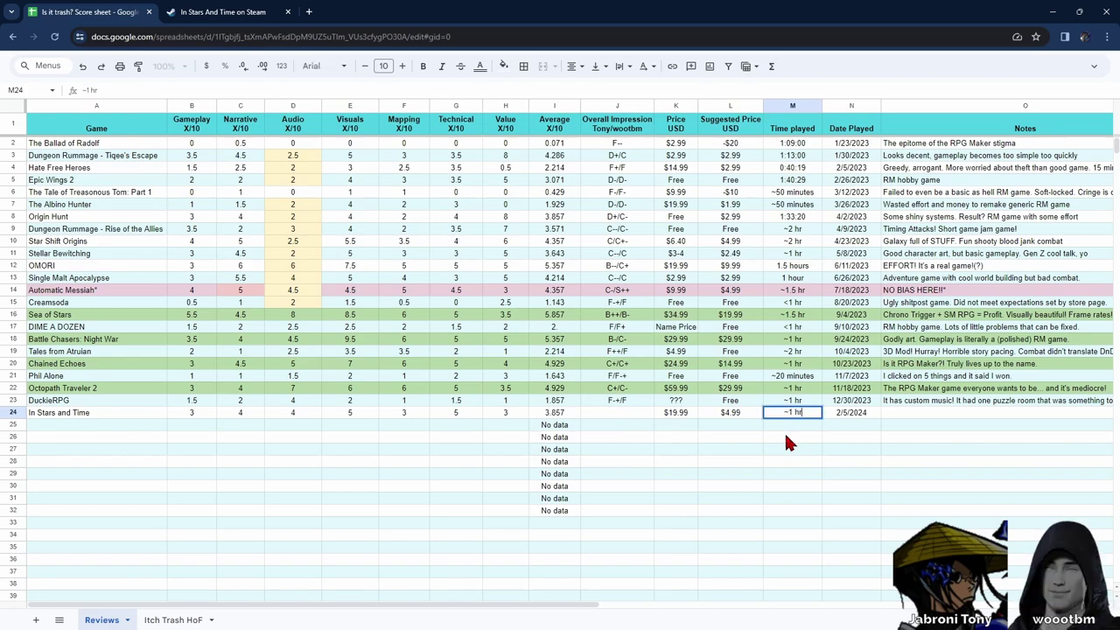
pyautogui.press('Return')
# - Enter /C-- as the overall impression of In Stars and Time, leaving the part before the slash empty
pyautogui.press('Left')
pyautogui.press('Left')
pyautogui.press('Left')
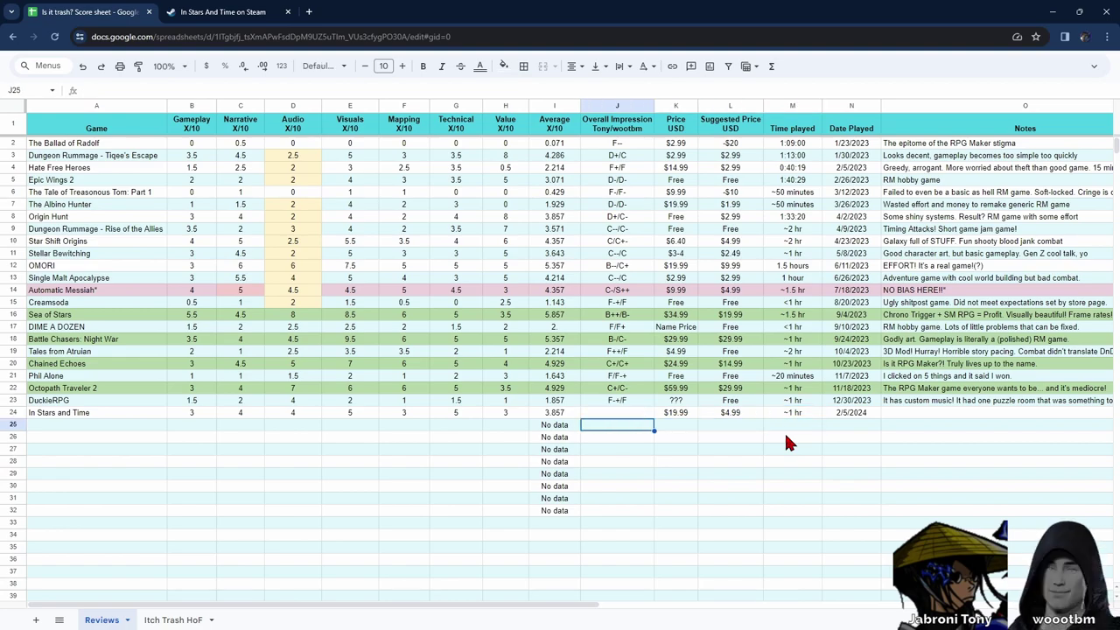
pyautogui.press('Up')
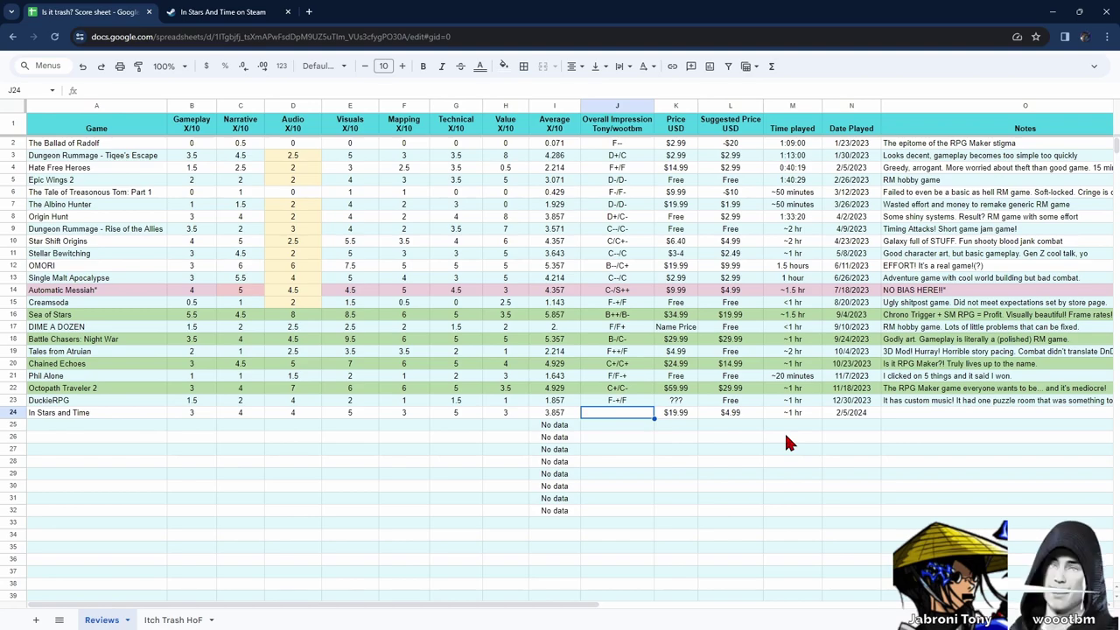
pyautogui.write('/C--')
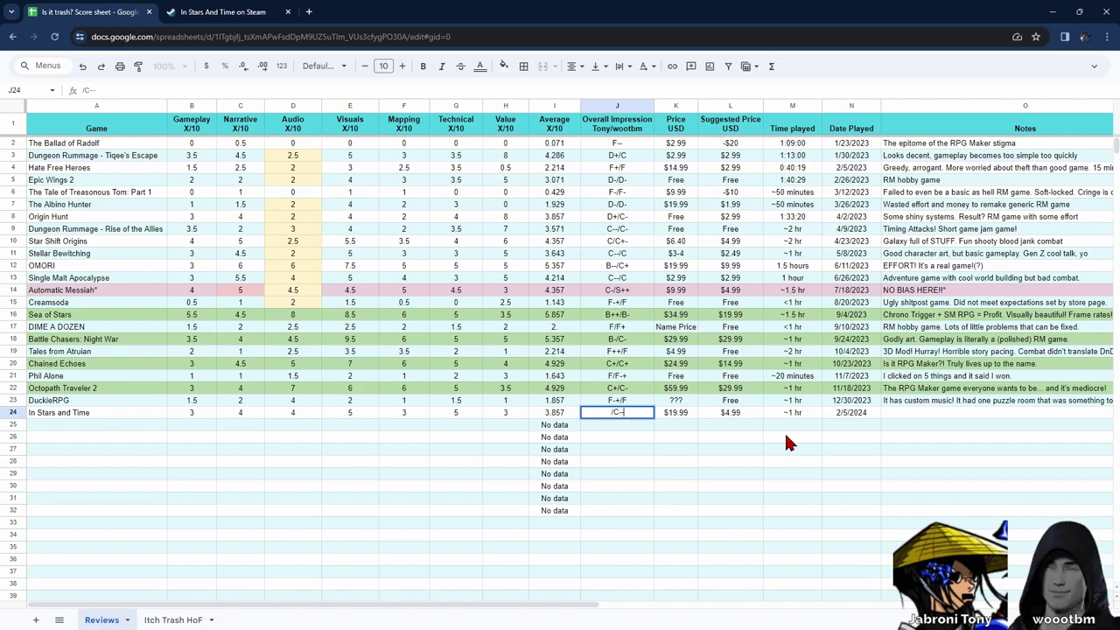
pyautogui.press('Return')
pyautogui.press('Up')
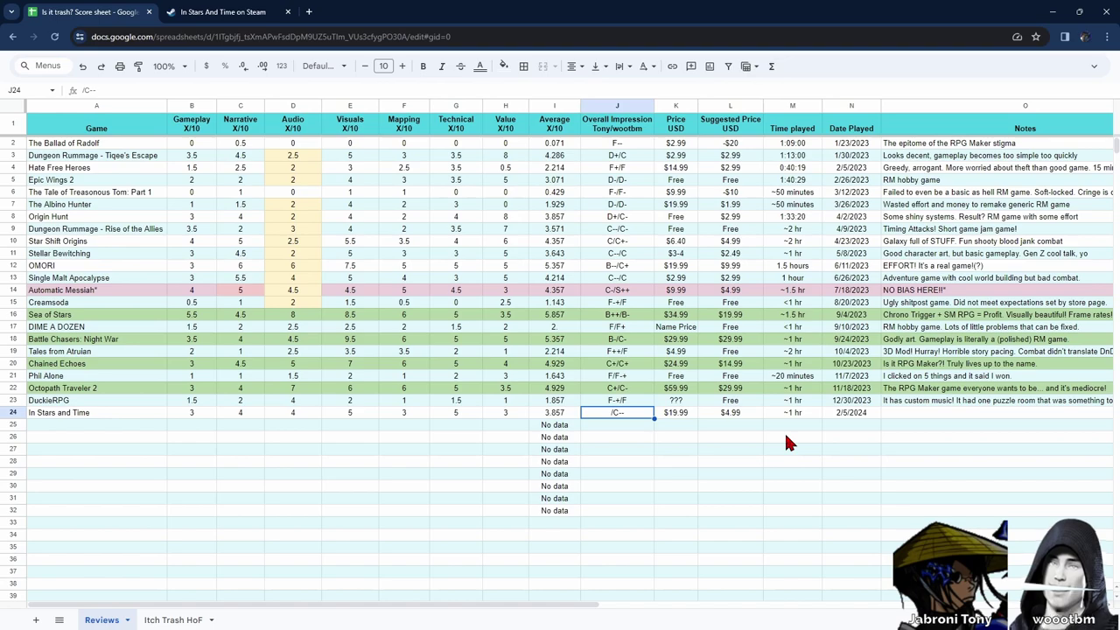
# - Add C-- before the slash in the overall impression of In Stars and Time to make it C--/C--
pyautogui.doubleClick(611, 412)
pyautogui.click(608, 412)
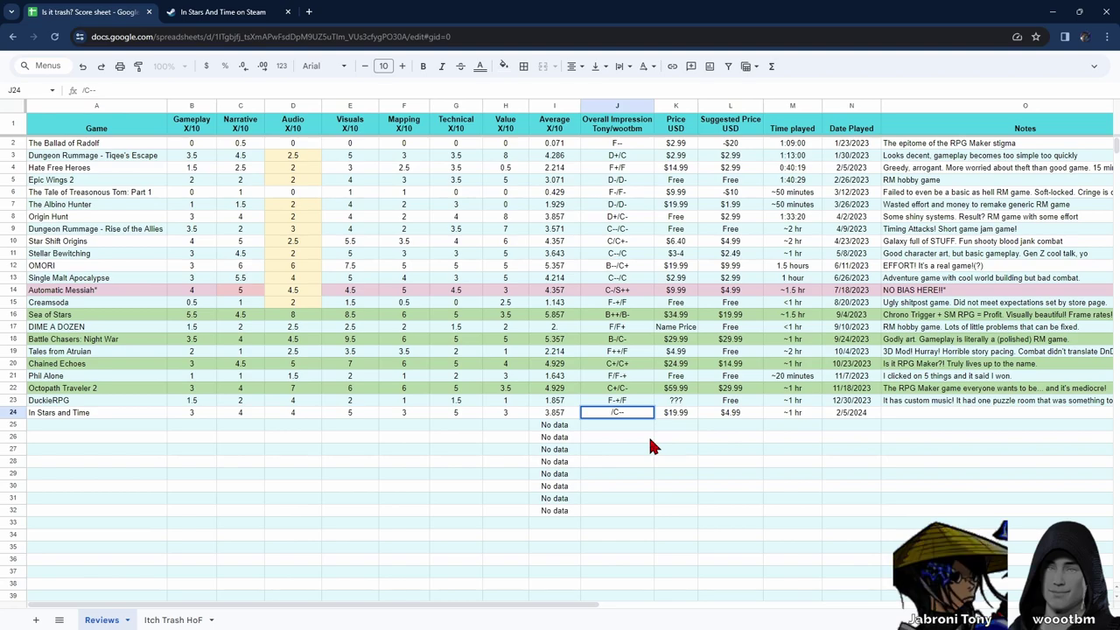
pyautogui.write('C--')
pyautogui.press('Tab')
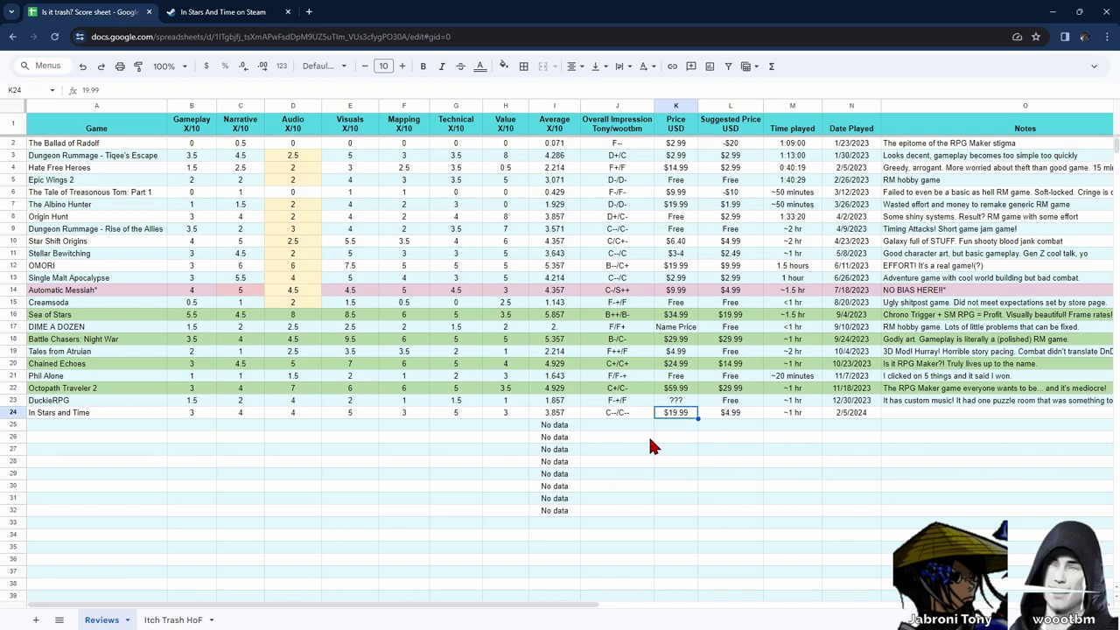
# - Enter the note "It IS RPGMaker! And, boy, it sure is RPG Maker lol" for In Stars and Time
pyautogui.press('Right')
pyautogui.press('Right')
pyautogui.press('Right')
pyautogui.press('Right')
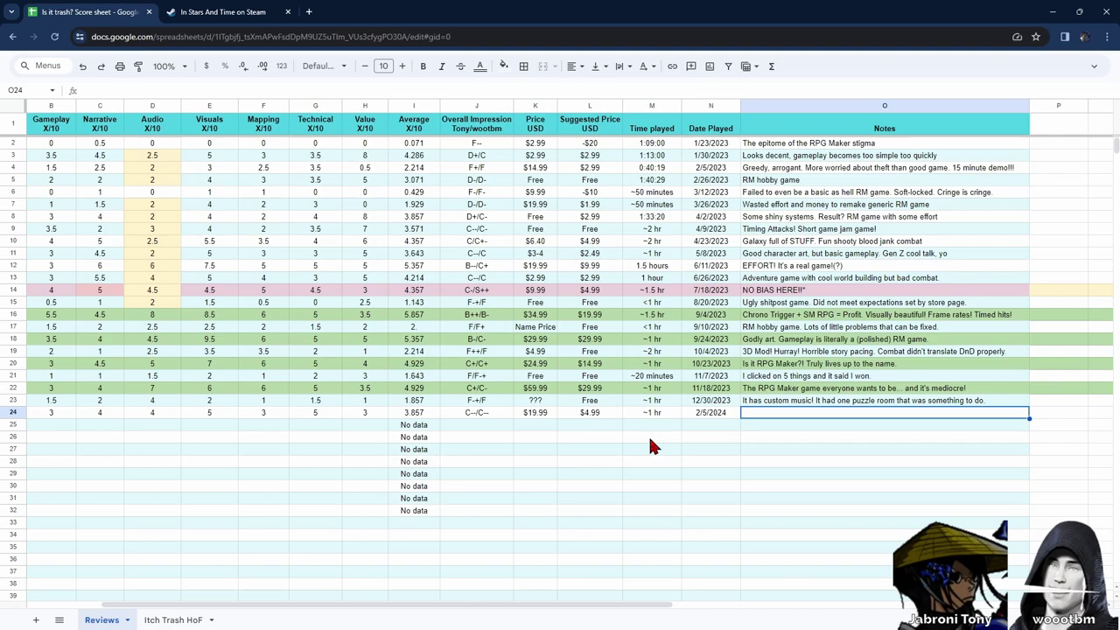
pyautogui.press('Return')
pyautogui.write('It IS')
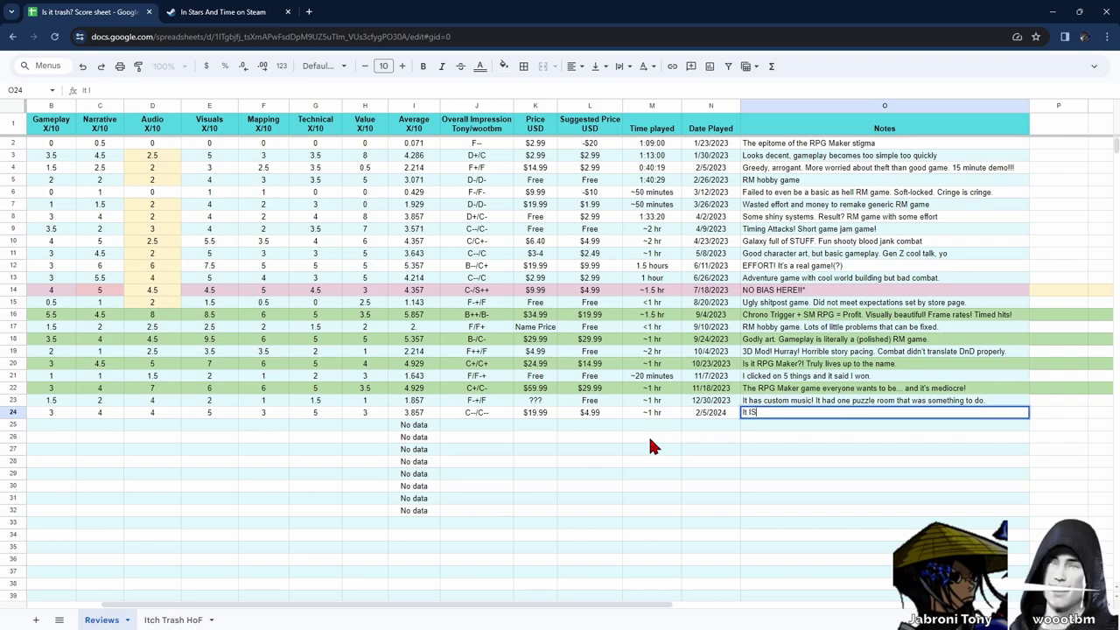
pyautogui.write(' RPGMaker!')
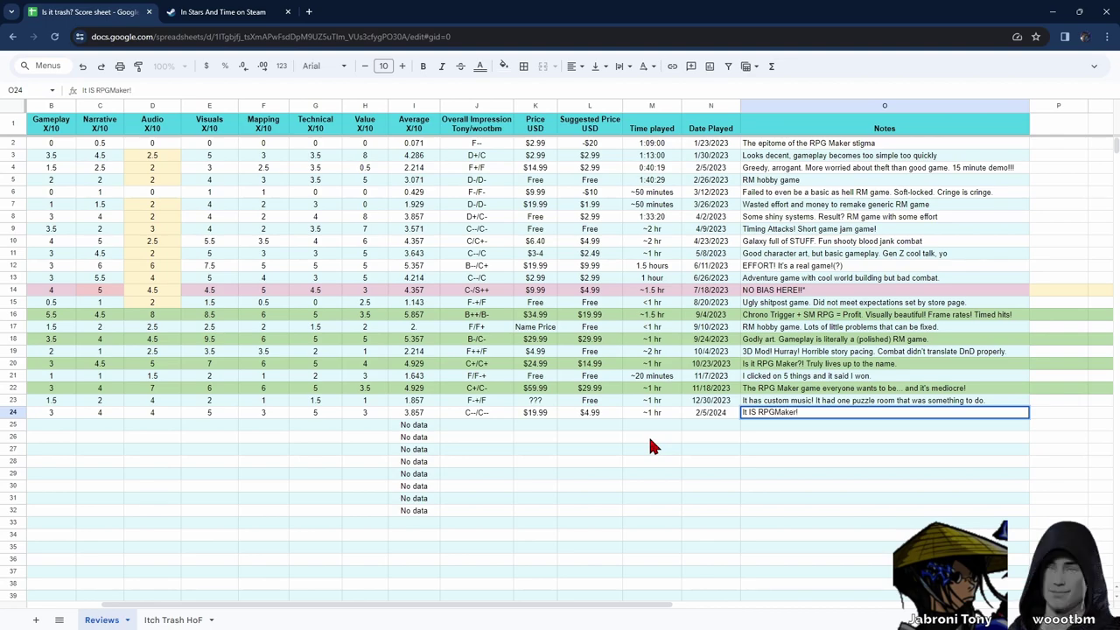
pyautogui.write(' And, boy, it s')
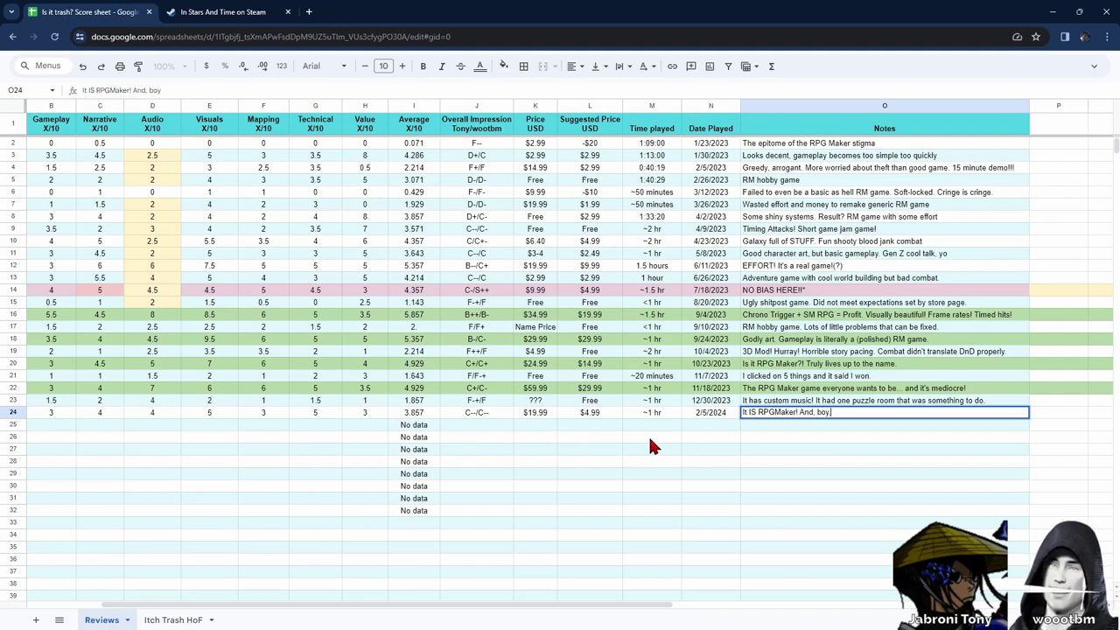
pyautogui.write('ure is RPG Maker lol')
pyautogui.press('Return')
pyautogui.press('Up')
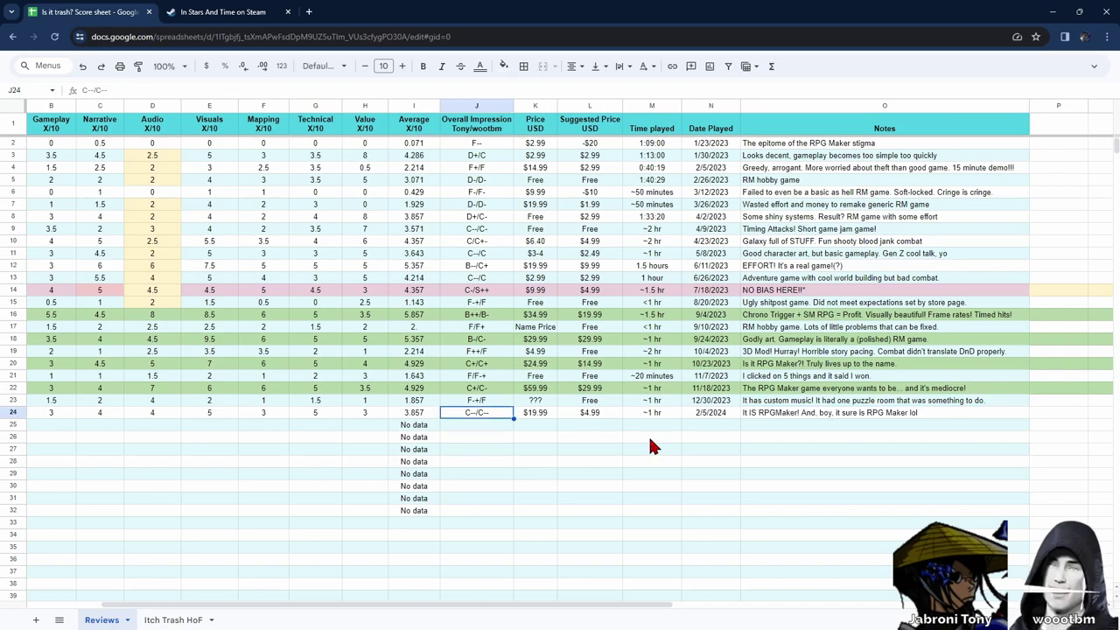
pyautogui.press('Right')
pyautogui.press('Right')
pyautogui.press('Right')
pyautogui.press('Right')
pyautogui.press('Right')
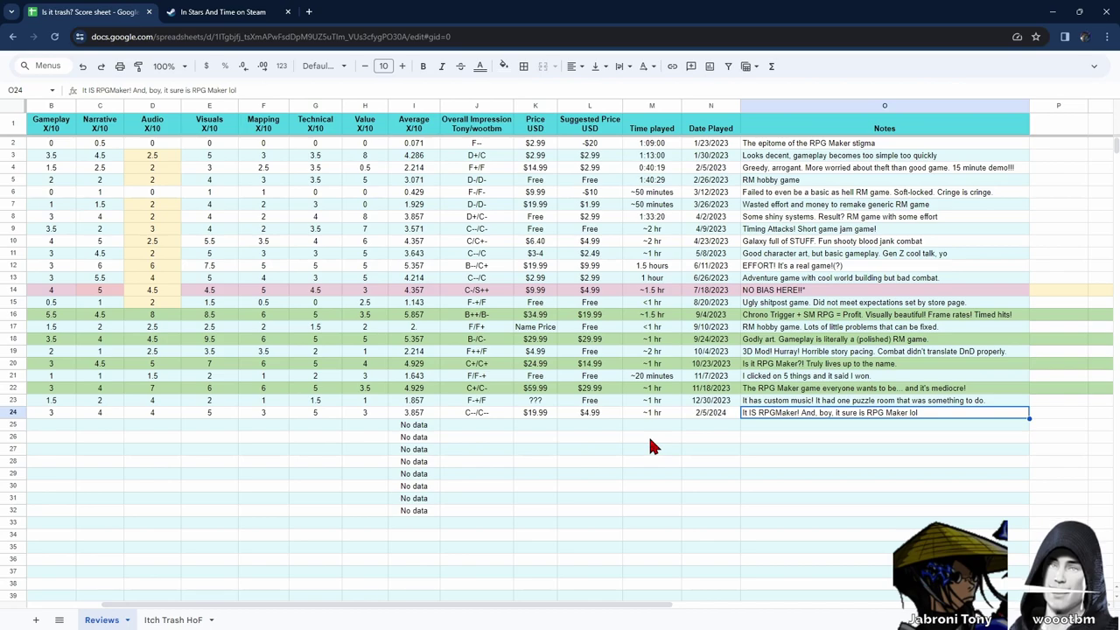
pyautogui.press('Left')
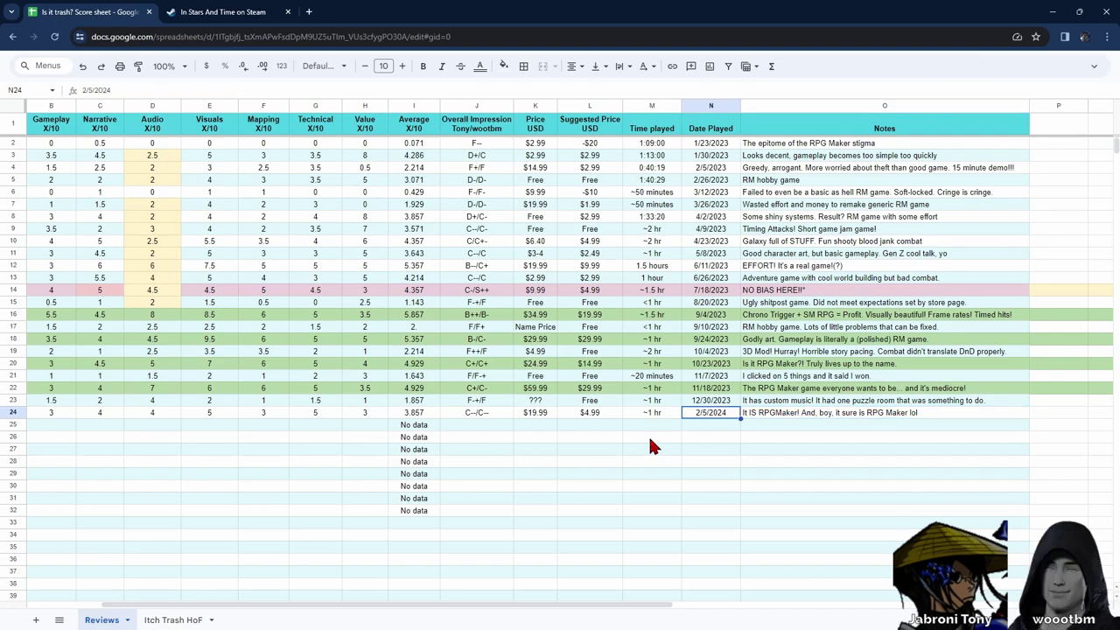
pyautogui.press('Left')
pyautogui.press('Right')
pyautogui.press('Right')
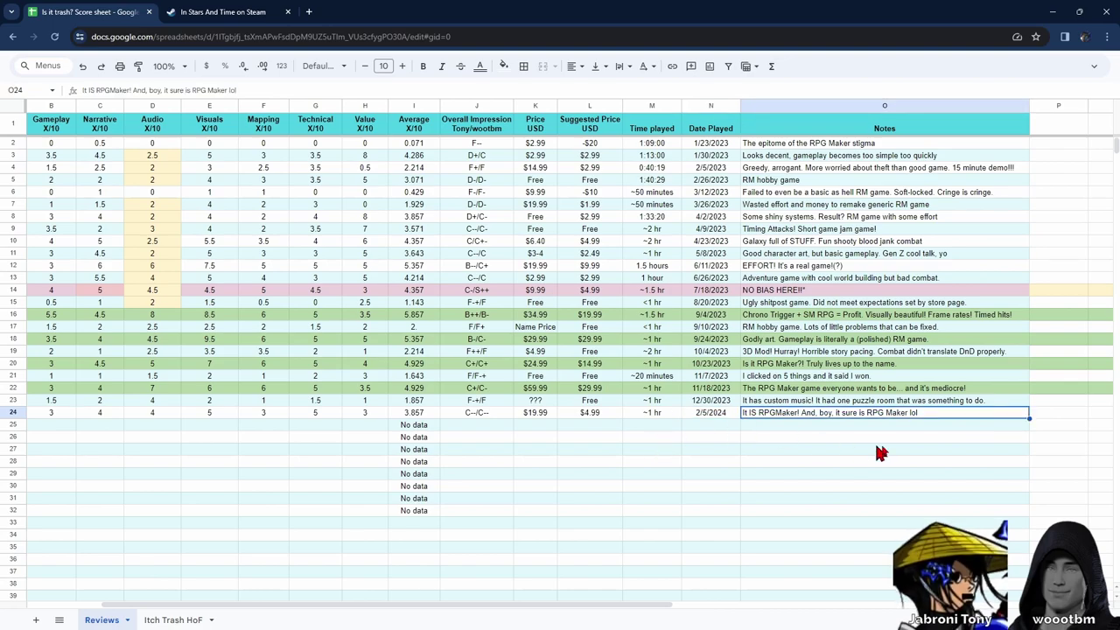
# - Extend the In Stars and Time note so it ends with ". More Gen Z chattiness."
pyautogui.doubleClick(925, 415)
pyautogui.write('More Gen Zo')
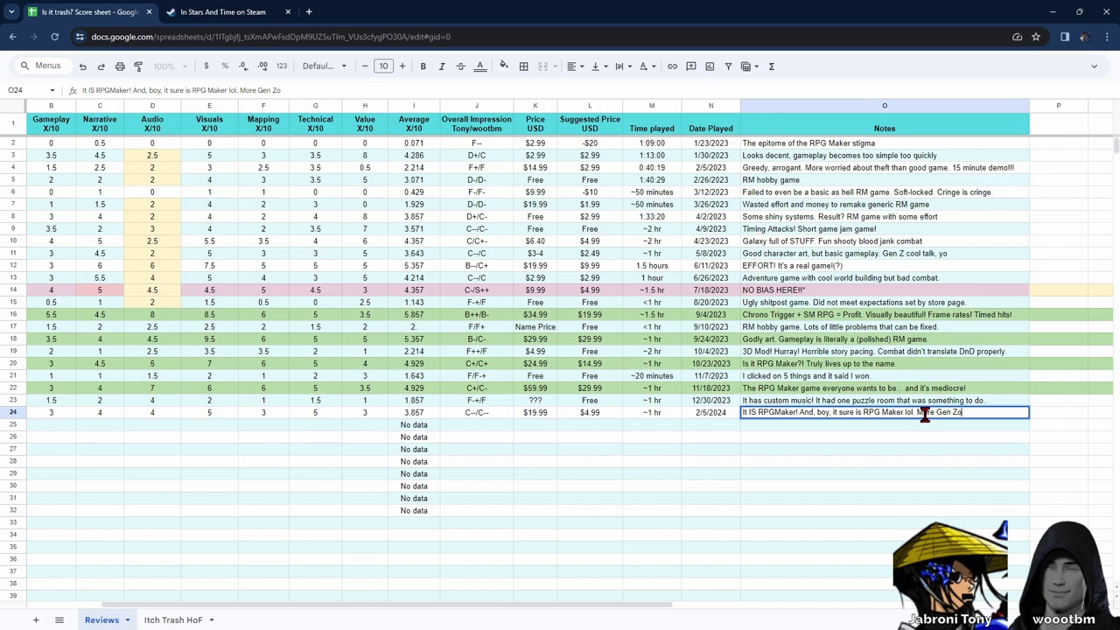
pyautogui.write(' chattiness.')
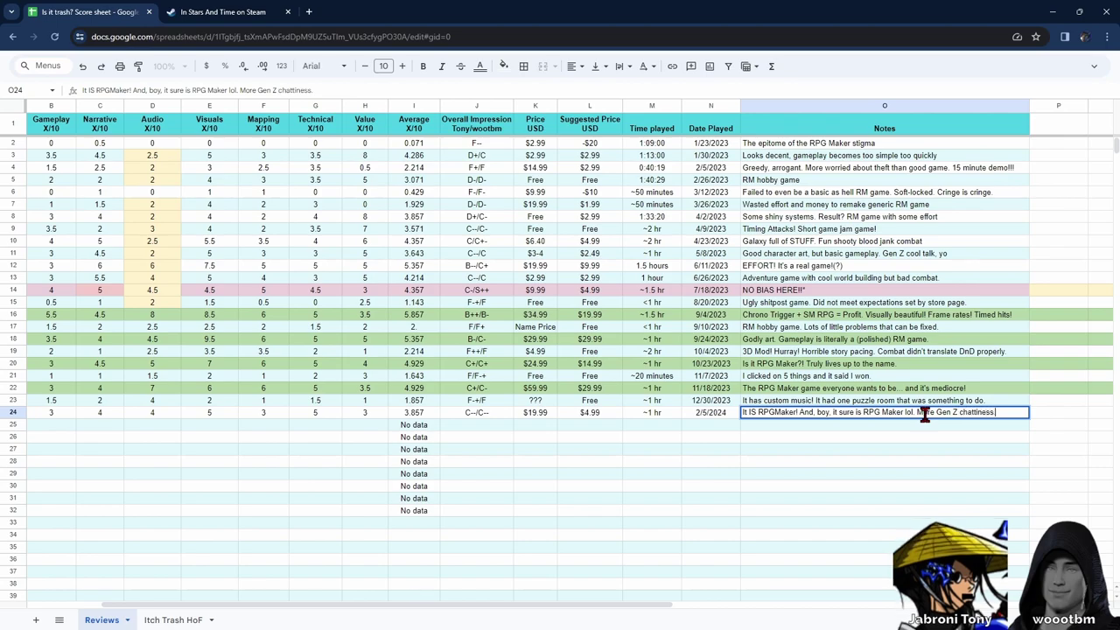
pyautogui.press('Return')
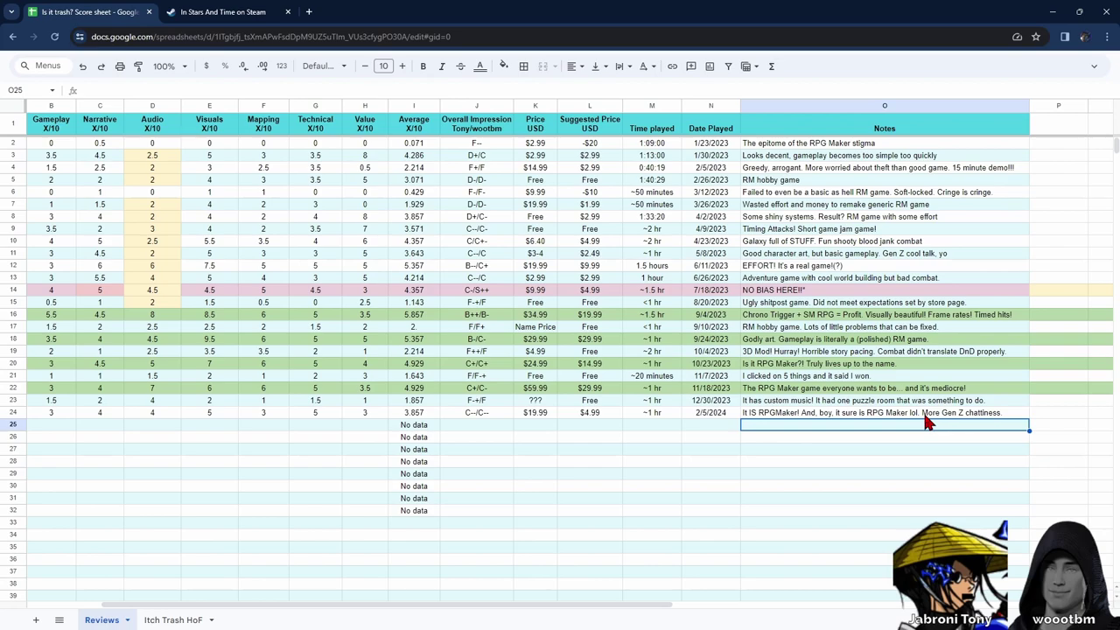
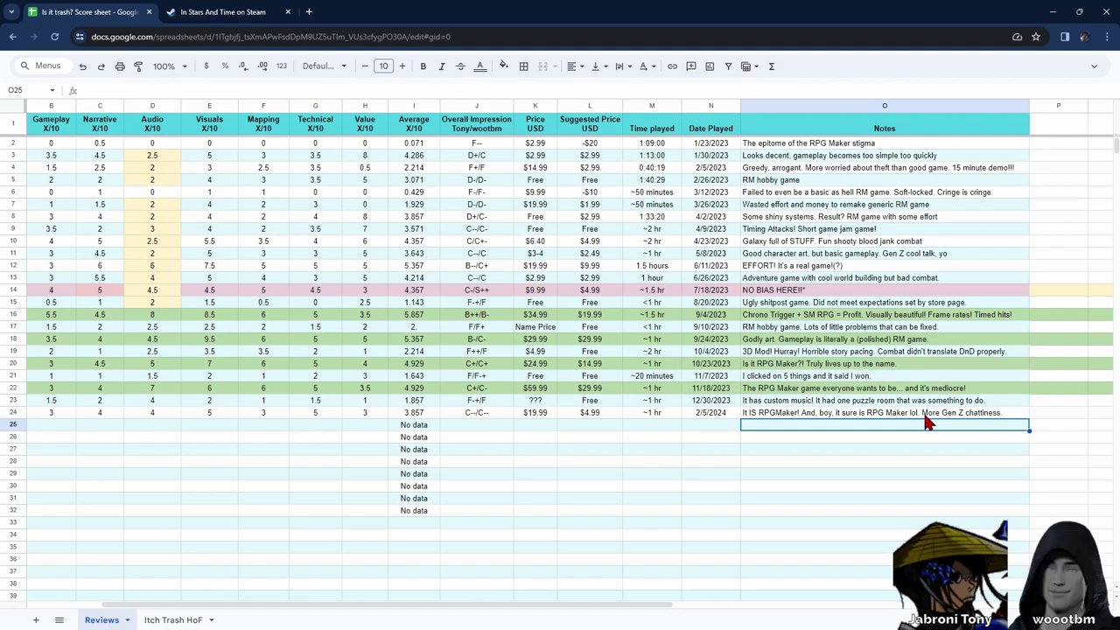
# - Review the completed In Stars and Time row from its notes back to the game name
pyautogui.press('Left')
pyautogui.press('Left')
pyautogui.press('Left')
pyautogui.press('Left')
pyautogui.press('Left')
pyautogui.press('Left')
pyautogui.press('Left')
pyautogui.press('Left')
pyautogui.press('Left')
pyautogui.press('Left')
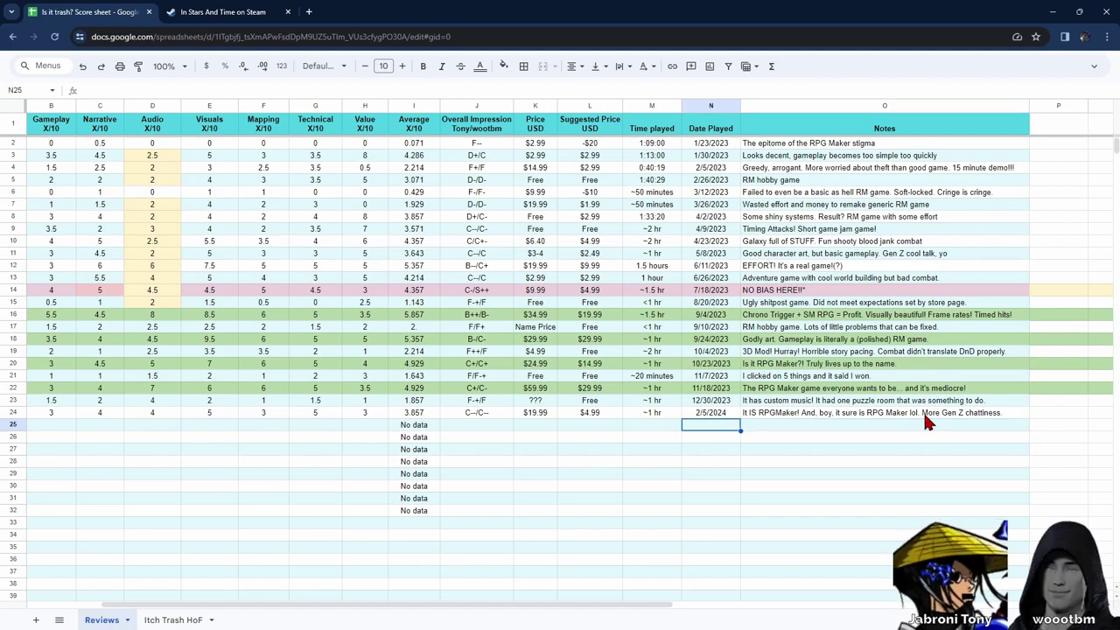
pyautogui.press('Left')
pyautogui.press('Left')
pyautogui.press('Left')
pyautogui.press('Left')
pyautogui.press('Up')
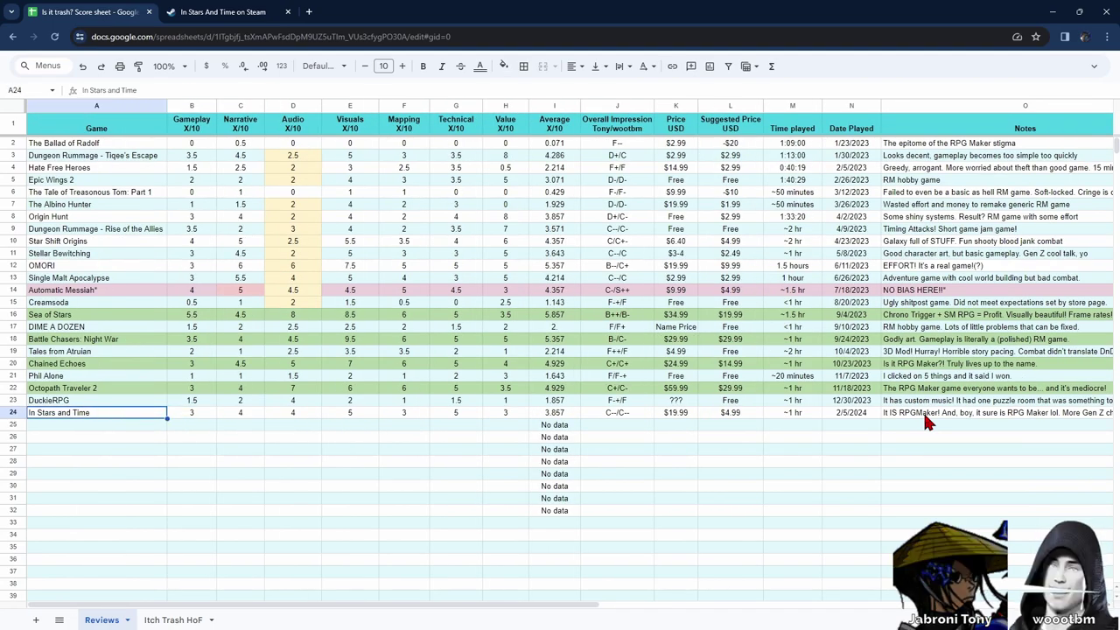
pyautogui.press('Down')
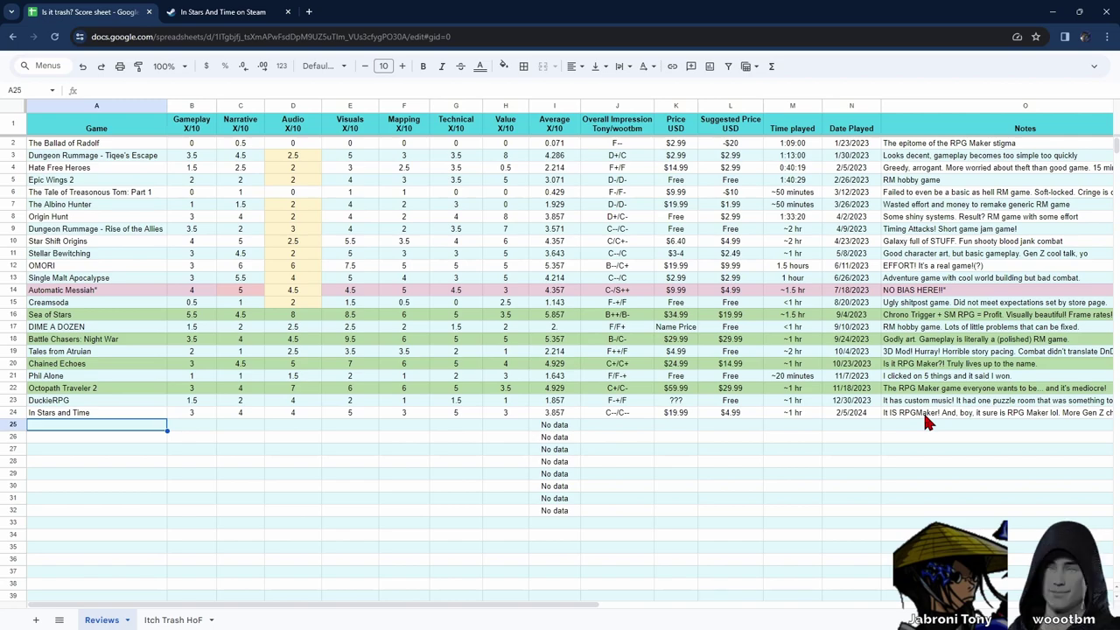
pyautogui.press('Up')
pyautogui.press('Down')
pyautogui.press('Up')
pyautogui.press('Up')
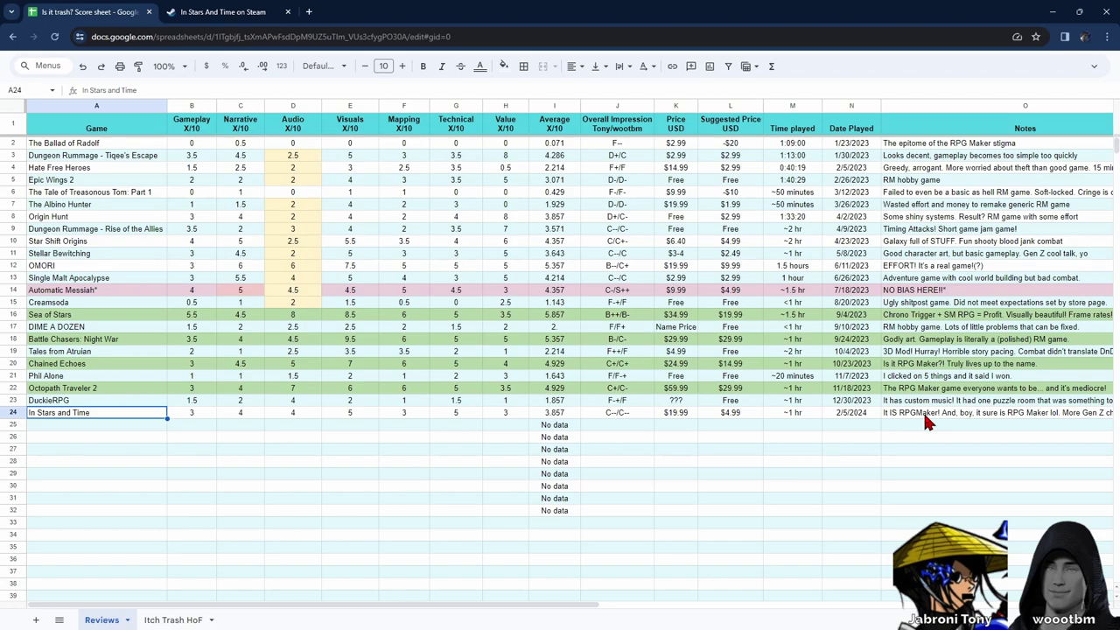
# - Examine the earlier reviews from DuckieRPG up to Sea of Stars and back down to Octopath Traveler 2
pyautogui.press('Up')
pyautogui.press('Up')
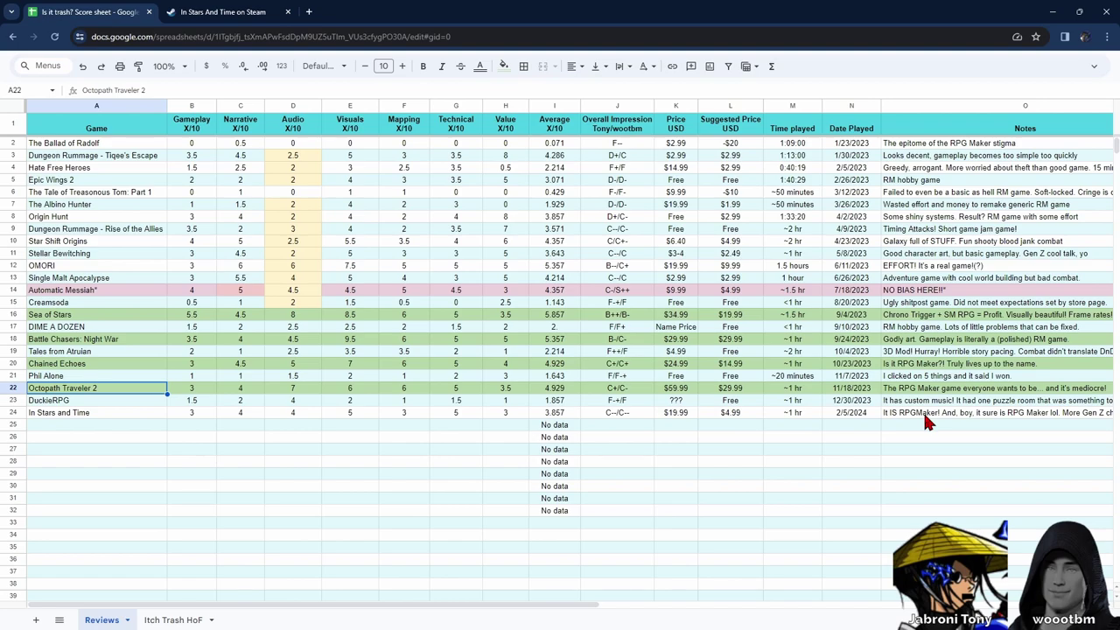
pyautogui.press('Up')
pyautogui.press('Up')
pyautogui.press('Up')
pyautogui.press('Up')
pyautogui.press('Up')
pyautogui.press('Up')
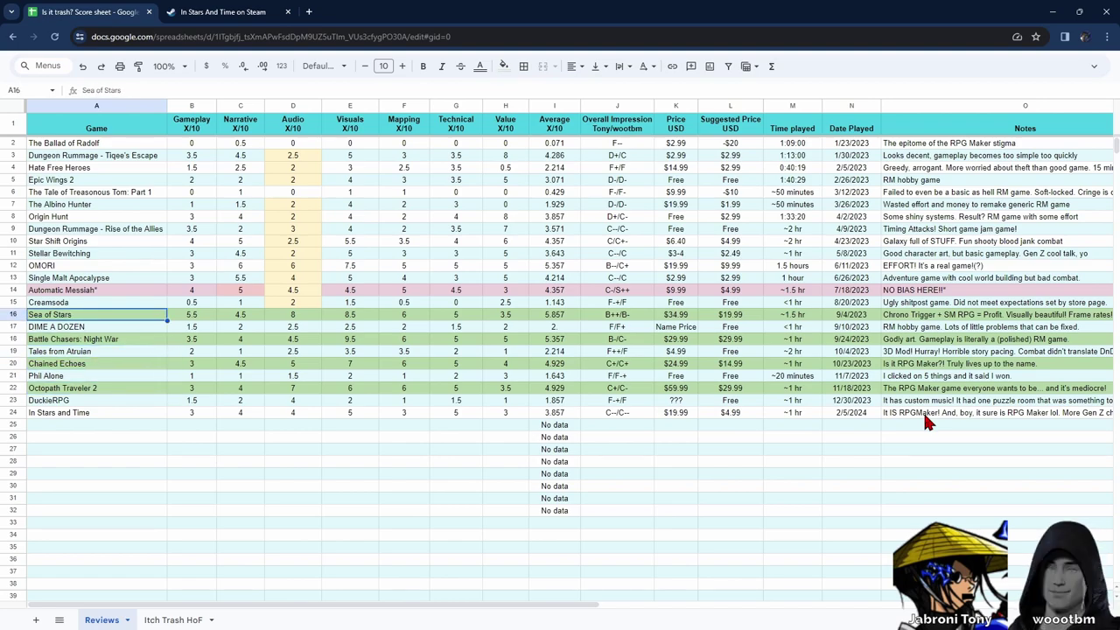
pyautogui.press('Down')
pyautogui.press('Up')
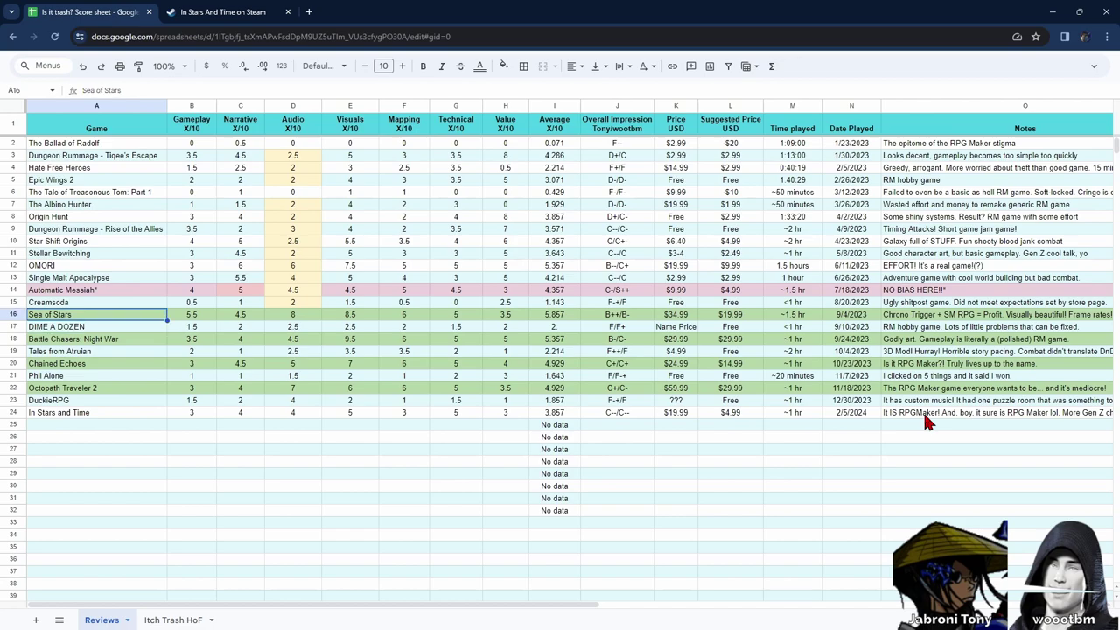
pyautogui.press('Down')
pyautogui.press('Down')
pyautogui.press('Down')
pyautogui.press('Down')
pyautogui.press('Down')
pyautogui.press('Down')
pyautogui.press('Down')
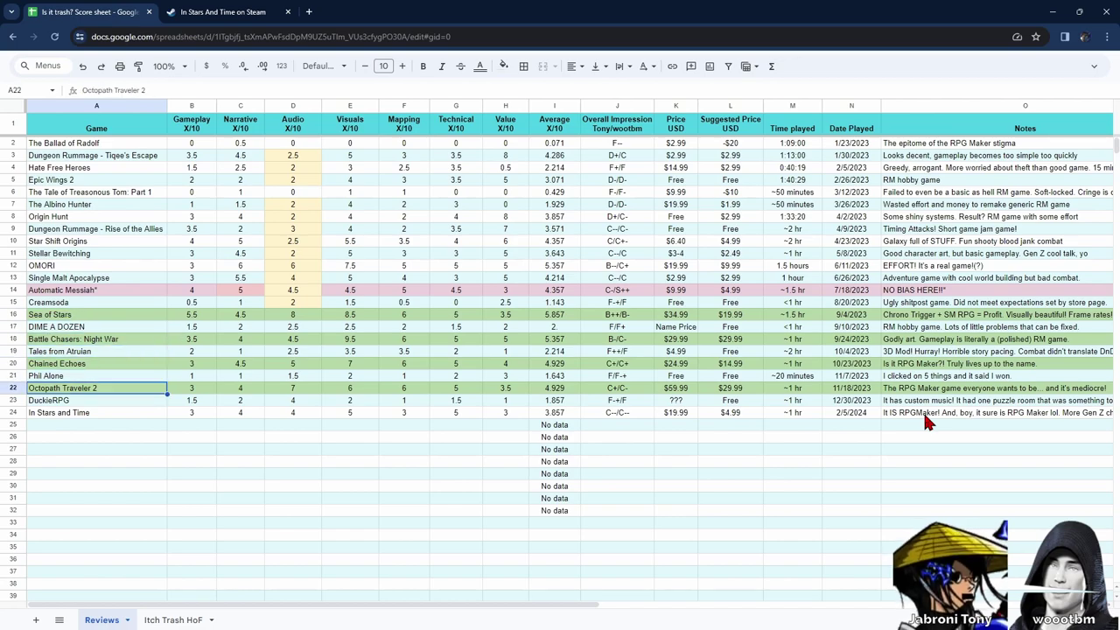
# - Look through the reviewed games from DuckieRPG up to Automatic Messiah
pyautogui.press('Down')
pyautogui.press('Right')
pyautogui.press('Left')
pyautogui.press('Up')
pyautogui.press('Down')
pyautogui.press('Up')
pyautogui.press('Up')
pyautogui.press('Up')
pyautogui.press('Up')
pyautogui.press('Up')
pyautogui.press('Up')
pyautogui.press('Up')
pyautogui.press('Up')
pyautogui.press('Up')
pyautogui.press('Up')
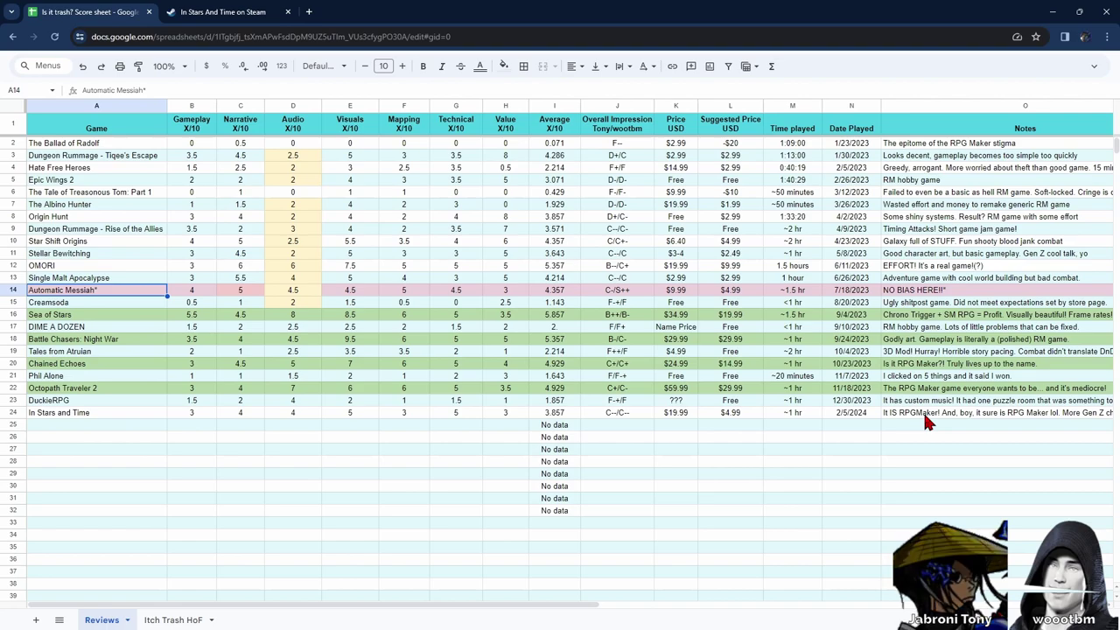
pyautogui.press('Down')
pyautogui.press('Up')
# - Examine the Automatic Messiah scores from Gameplay through Technical, returning to the game name
pyautogui.press('Right')
pyautogui.press('Right')
pyautogui.press('Right')
pyautogui.press('Right')
pyautogui.press('Right')
pyautogui.press('Right')
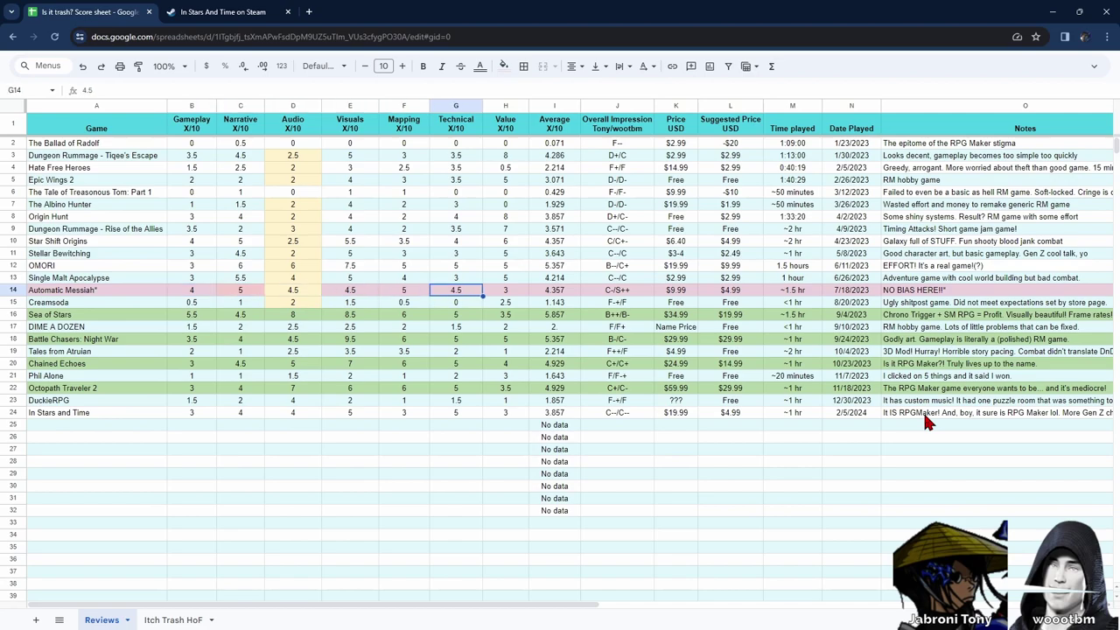
pyautogui.press('Left')
pyautogui.press('Left')
pyautogui.press('Left')
pyautogui.press('Left')
pyautogui.press('Left')
pyautogui.press('Left')
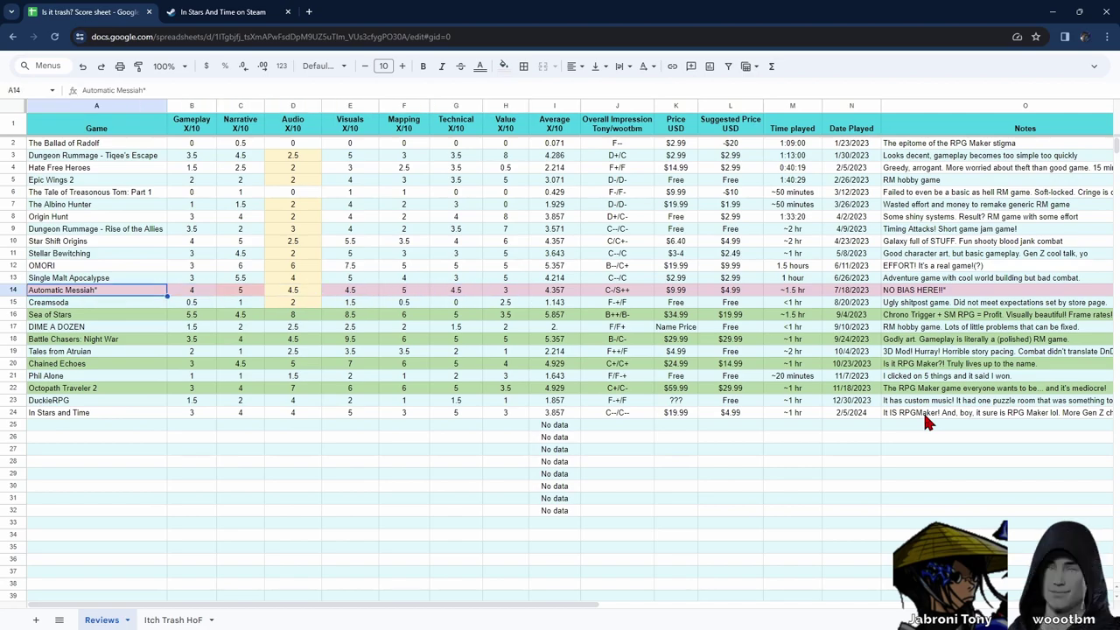
# - Look back down the reviewed games from Automatic Messiah to DuckieRPG
pyautogui.press('Down')
pyautogui.press('Down')
pyautogui.press('Down')
pyautogui.press('Down')
pyautogui.press('Down')
pyautogui.press('Down')
pyautogui.press('Down')
pyautogui.press('Down')
pyautogui.press('Down')
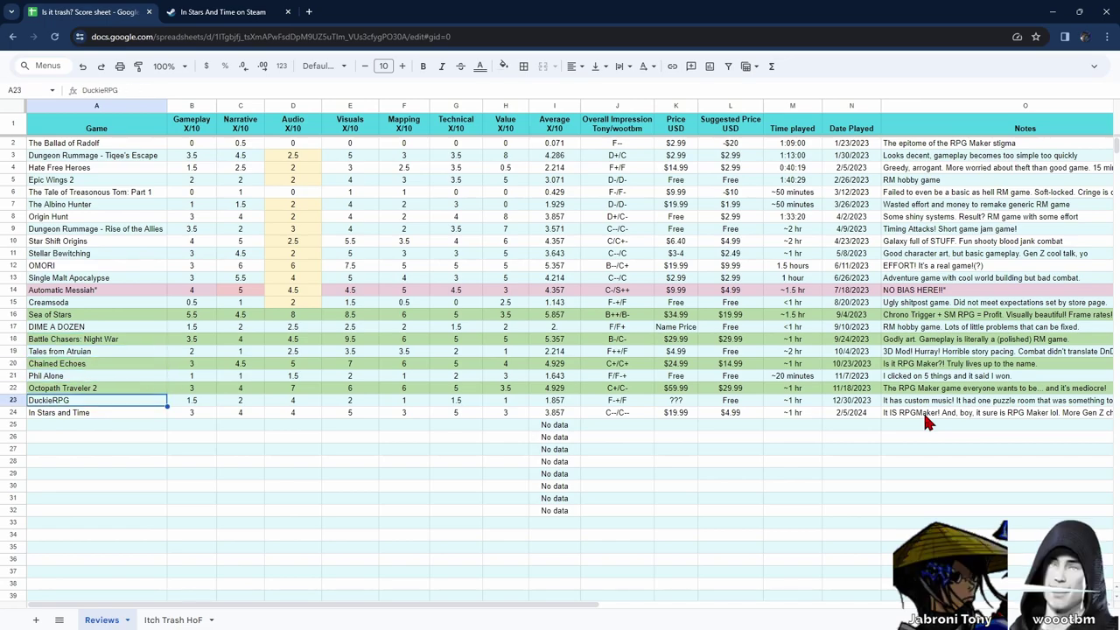